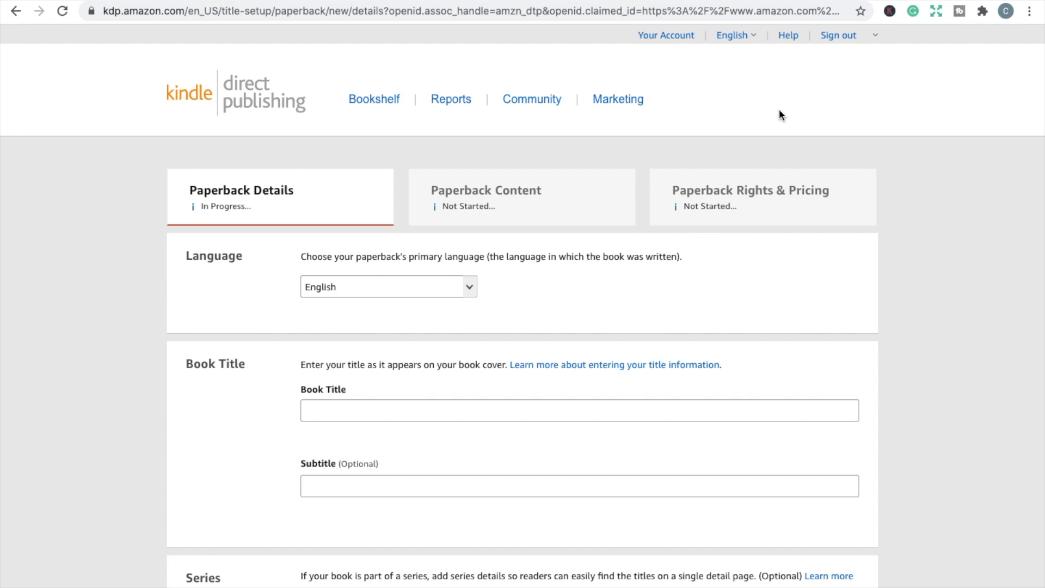
Title the paperback "2022 Weekly Planner" with the subtitle "Vintage Floral with Dated Daily and Weekly Agenda January-December 2022"
{"action": "left_click", "coordinate": [426, 402]}
{"action": "type", "text": "2022 Weekly Planner"}
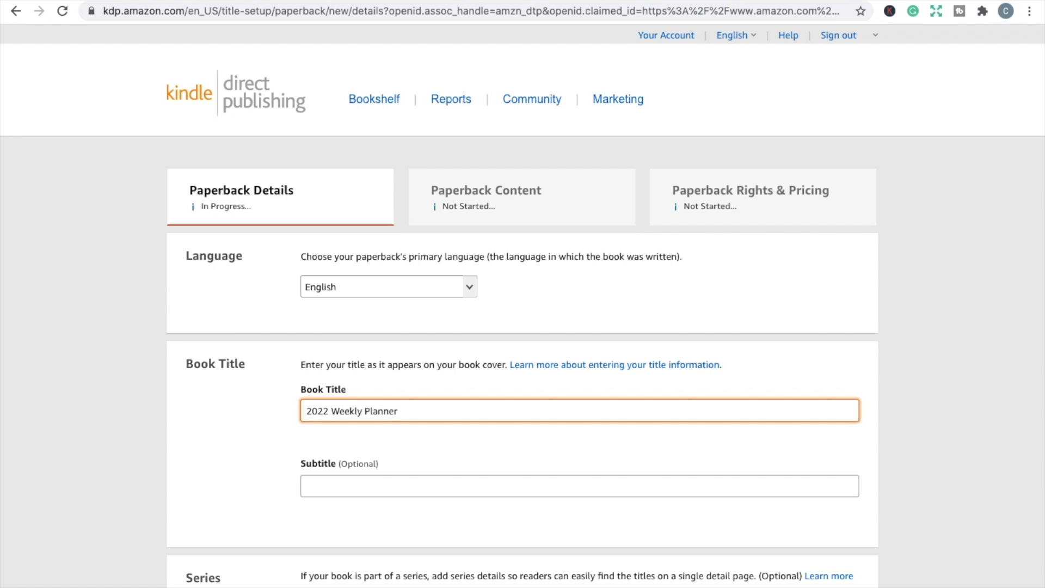
{"action": "left_click", "coordinate": [376, 488]}
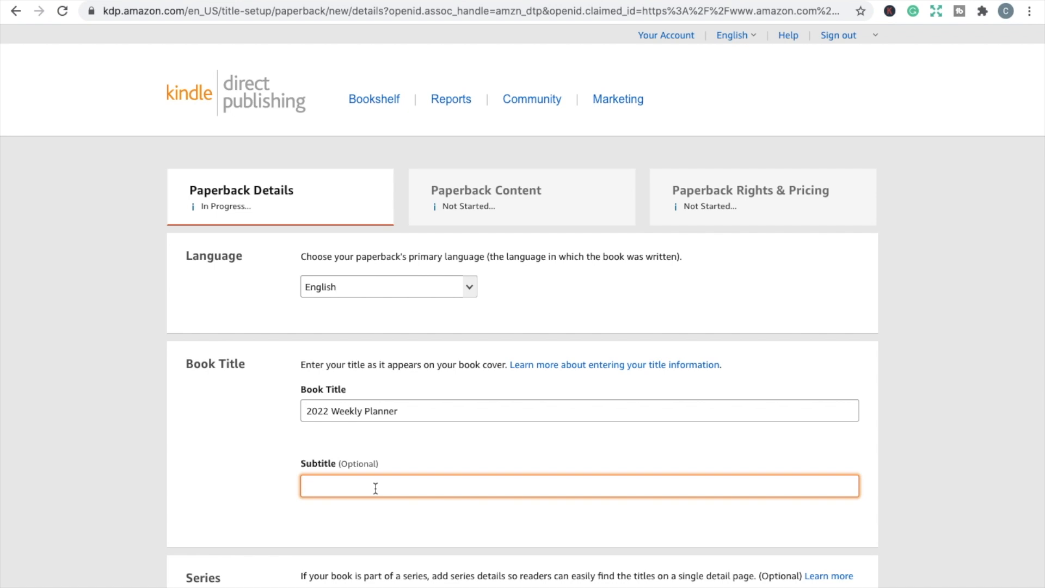
{"action": "type", "text": "Vintage Floral with Dated Daily an"}
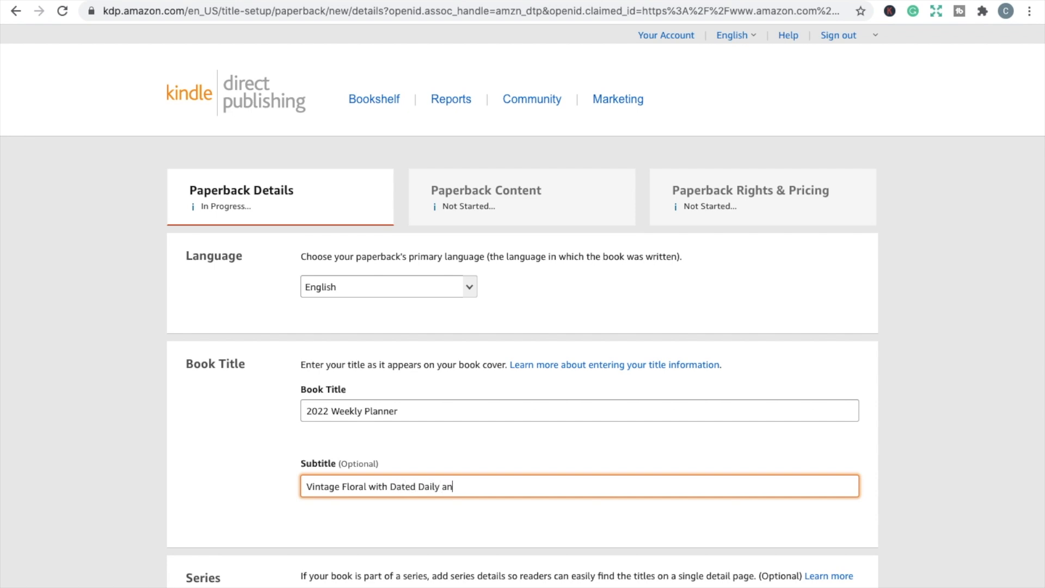
{"action": "type", "text": "d Weekly Agenda January"}
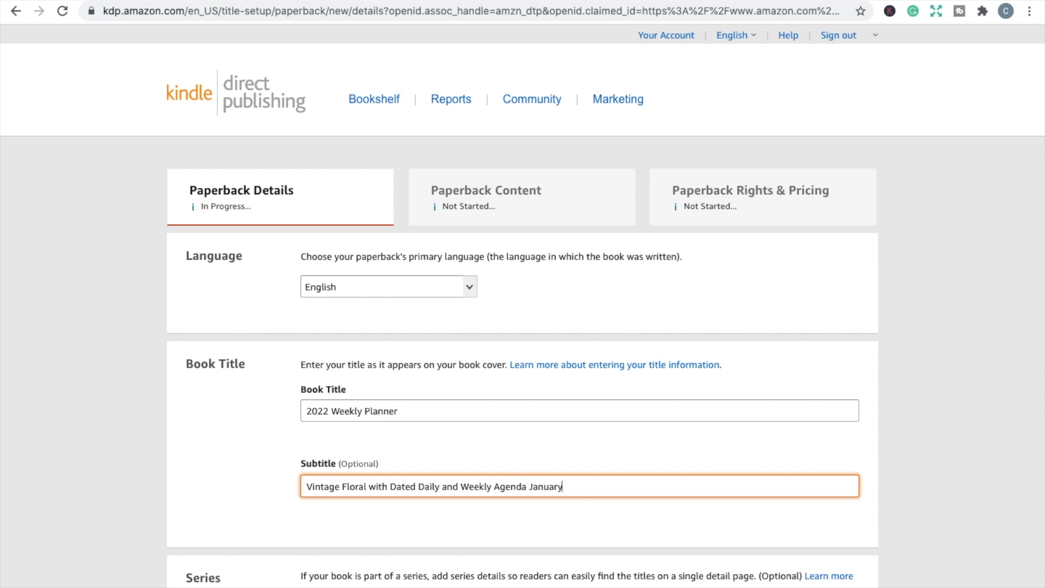
{"action": "type", "text": "-December 2022"}
Enter the primary author's first and last name, leaving the series details and edition number empty
{"action": "scroll", "coordinate": [387, 553], "scroll_direction": "down", "scroll_amount": 9}
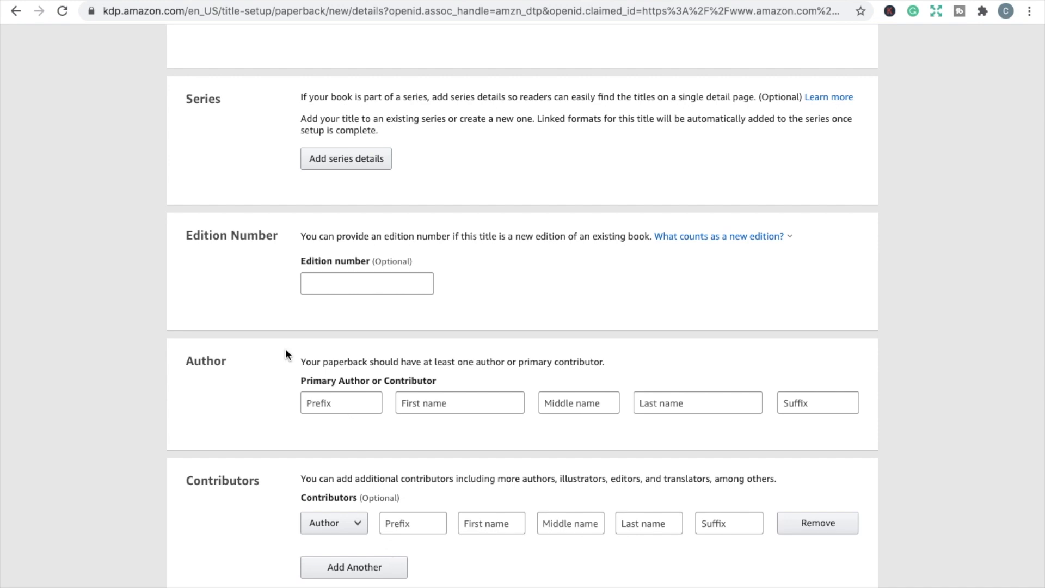
{"action": "scroll", "coordinate": [289, 126], "scroll_direction": "down", "scroll_amount": 2}
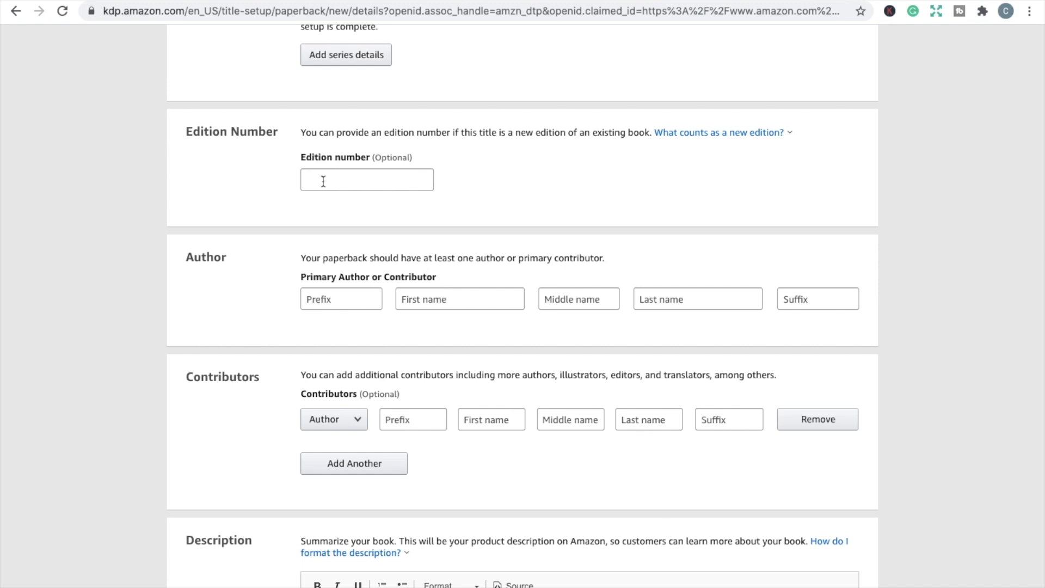
{"action": "scroll", "coordinate": [370, 164], "scroll_direction": "down", "scroll_amount": 2}
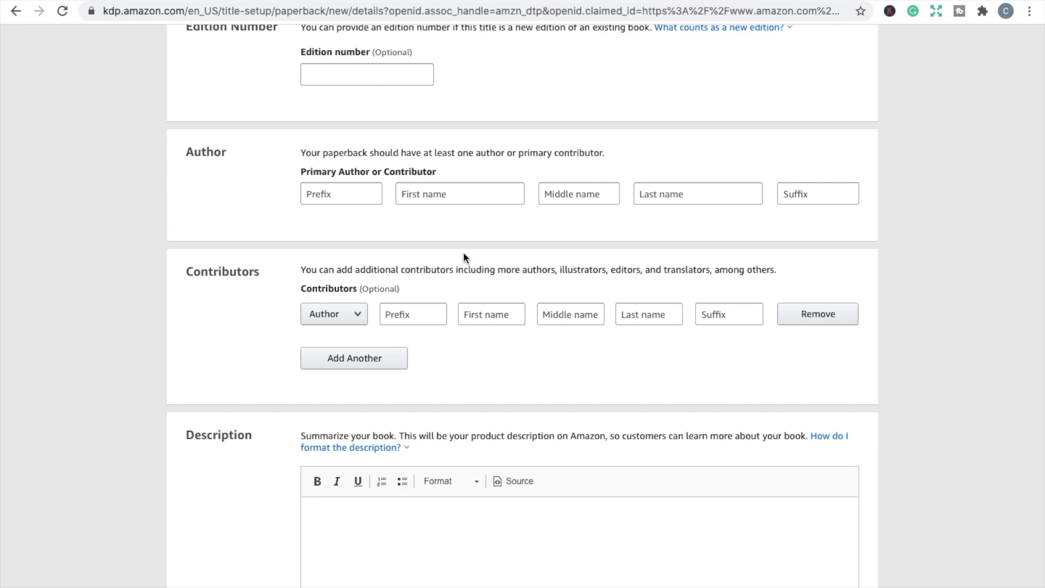
{"action": "left_click", "coordinate": [465, 203]}
{"action": "type", "text": "Sally"}
{"action": "key", "text": "Tab"}
{"action": "key", "text": "Tab"}
{"action": "type", "text": "Bloggs"}
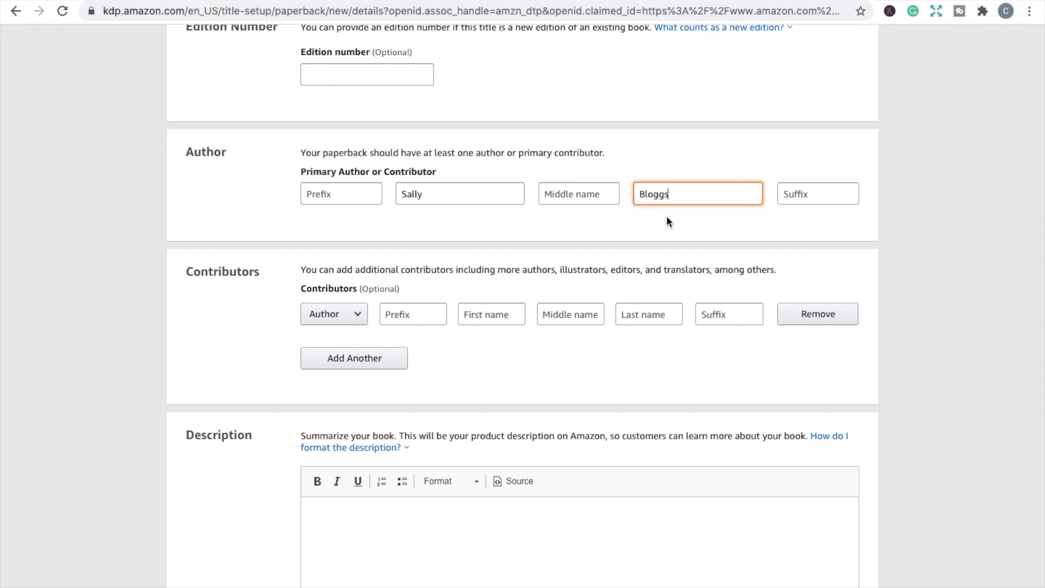
Open the description with the question "Are you searching for an easy and simple way to ogranize and schedule your life?"
{"action": "scroll", "coordinate": [666, 221], "scroll_direction": "down", "scroll_amount": 4}
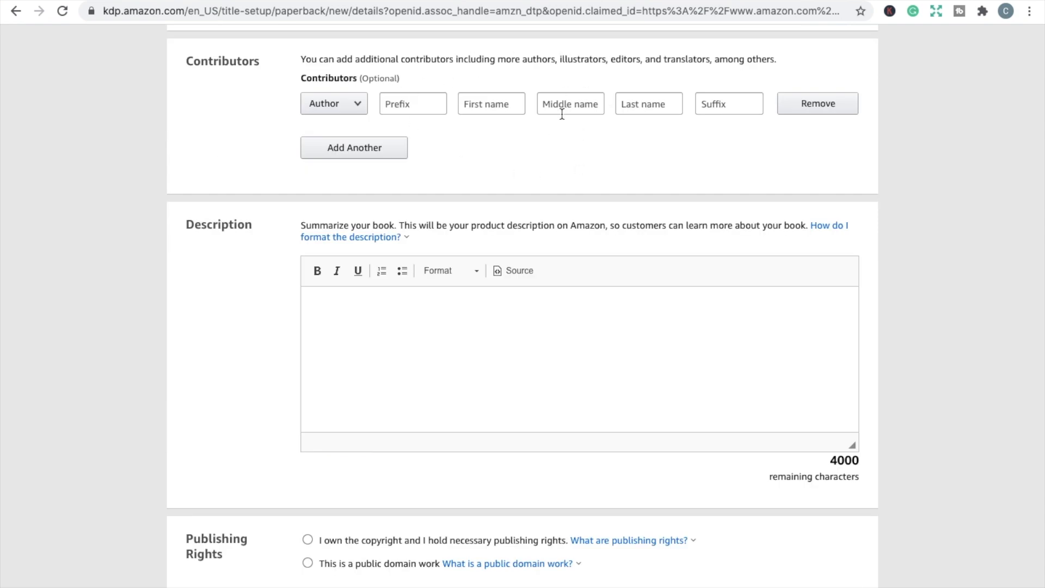
{"action": "scroll", "coordinate": [266, 276], "scroll_direction": "down", "scroll_amount": 3}
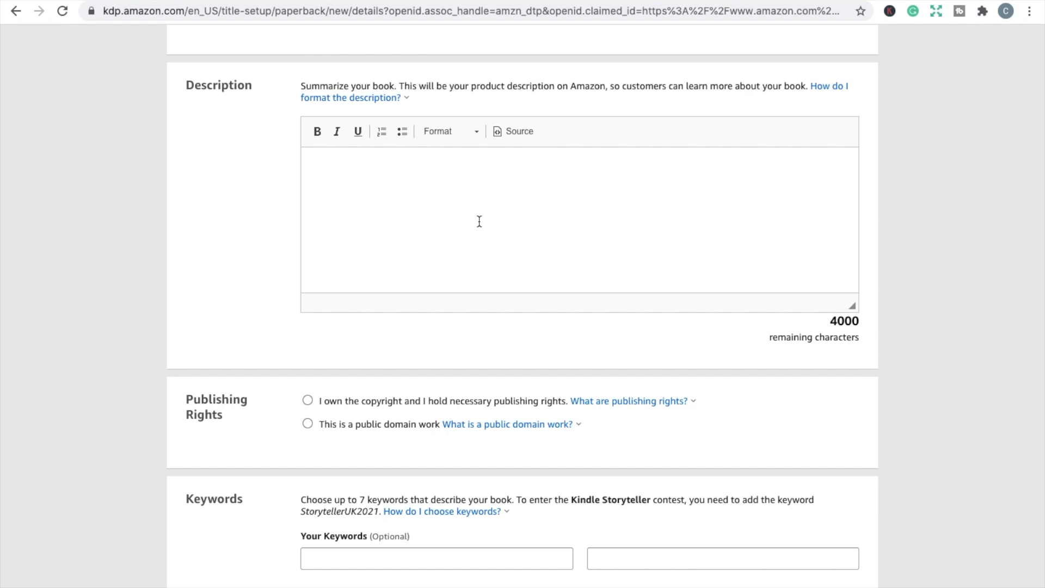
{"action": "left_click", "coordinate": [532, 200]}
{"action": "type", "text": "Are you searching for an easy and simple way to ogranize and "}
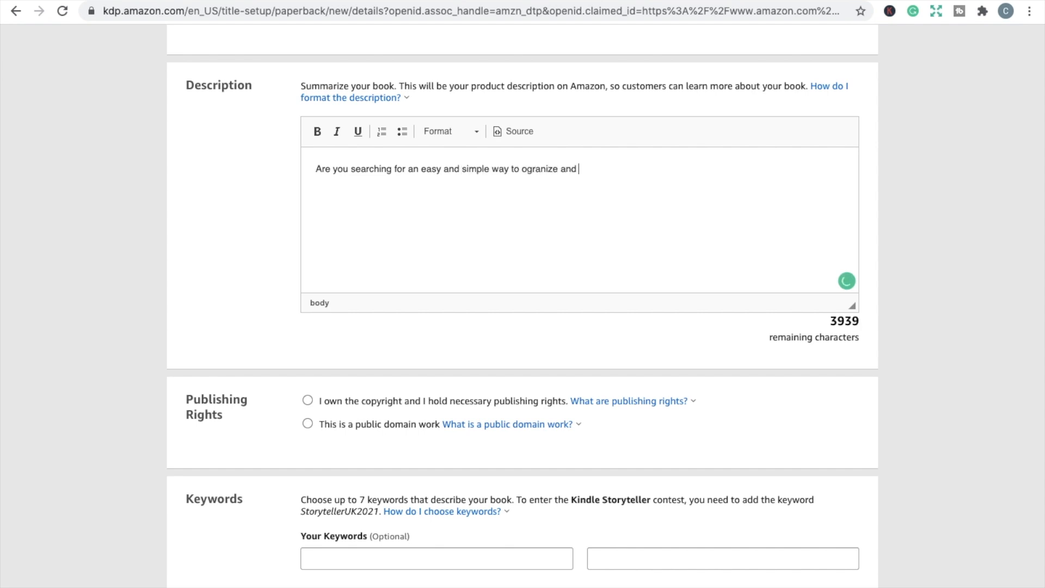
{"action": "type", "text": "schedule your li"}
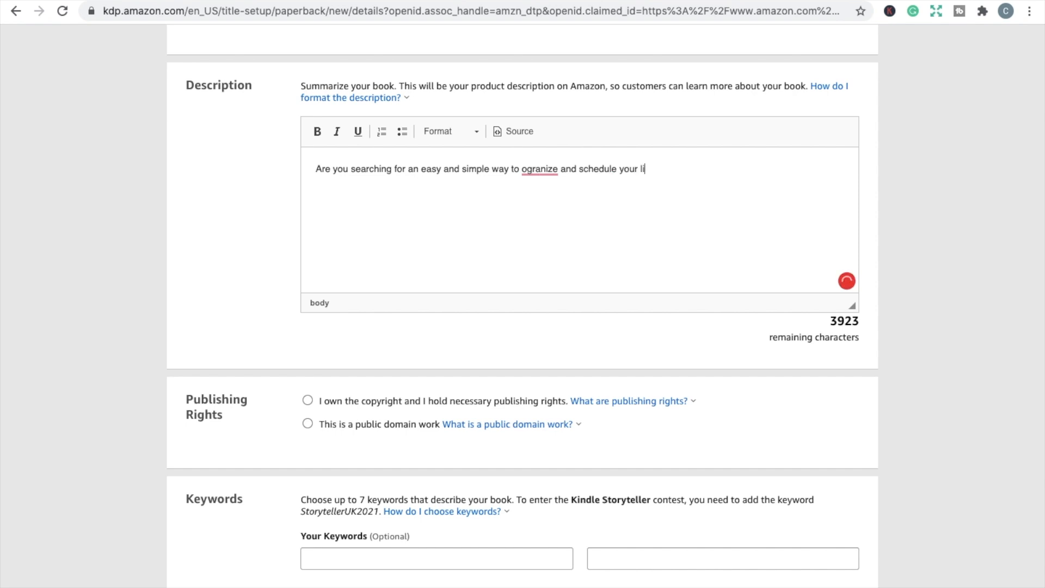
{"action": "type", "text": "fe?Our 2022 weekly"}
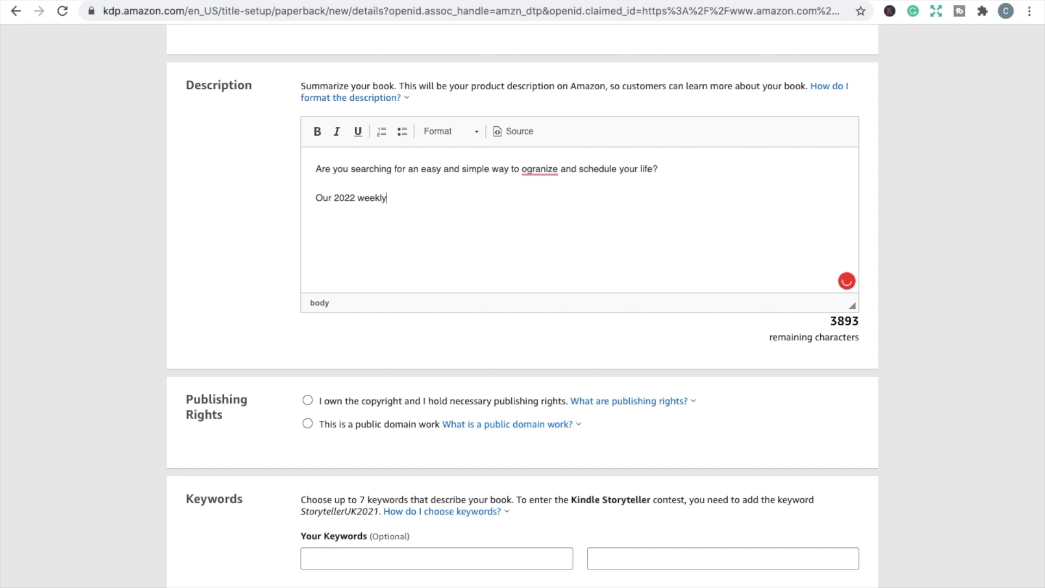
Write the second description paragraph's opening: "Our 2022 weekly planner is perfect for keeping track of your daily and weekly appointments"
{"action": "type", "text": " planner is perfect for keeping tra"}
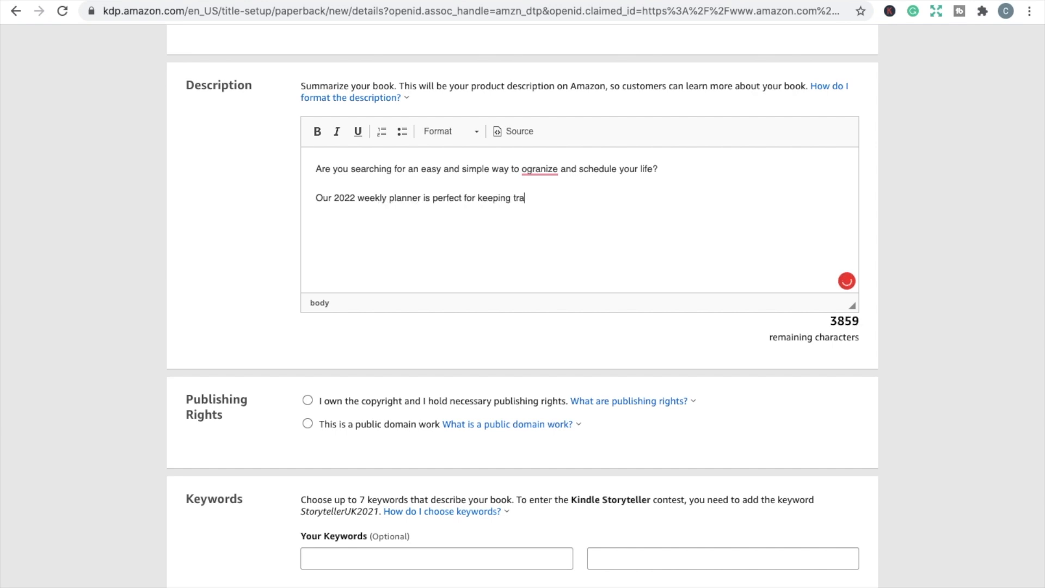
{"action": "type", "text": "ck of your daily"}
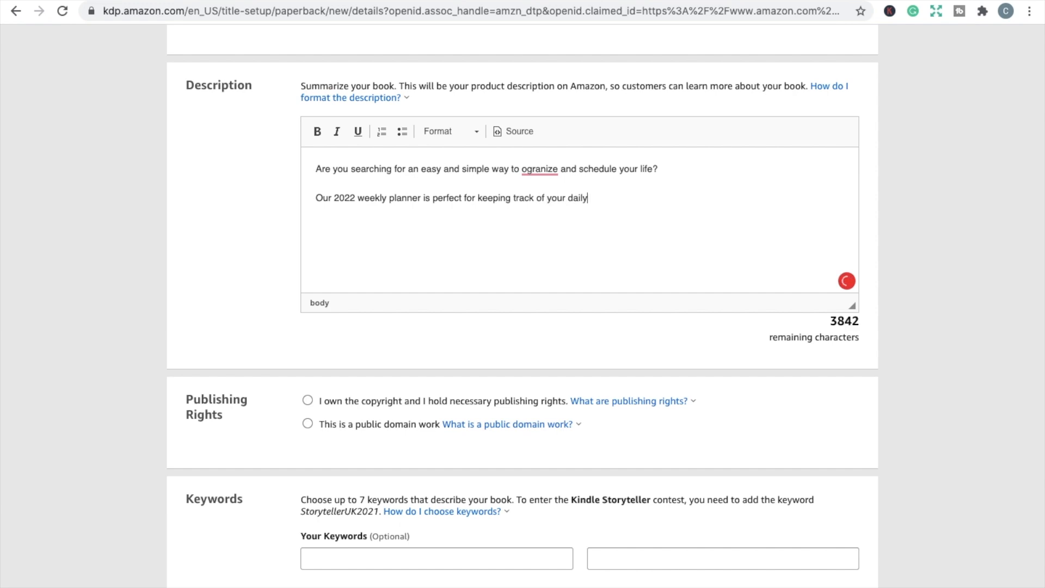
{"action": "type", "text": " and weekly appiointment"}
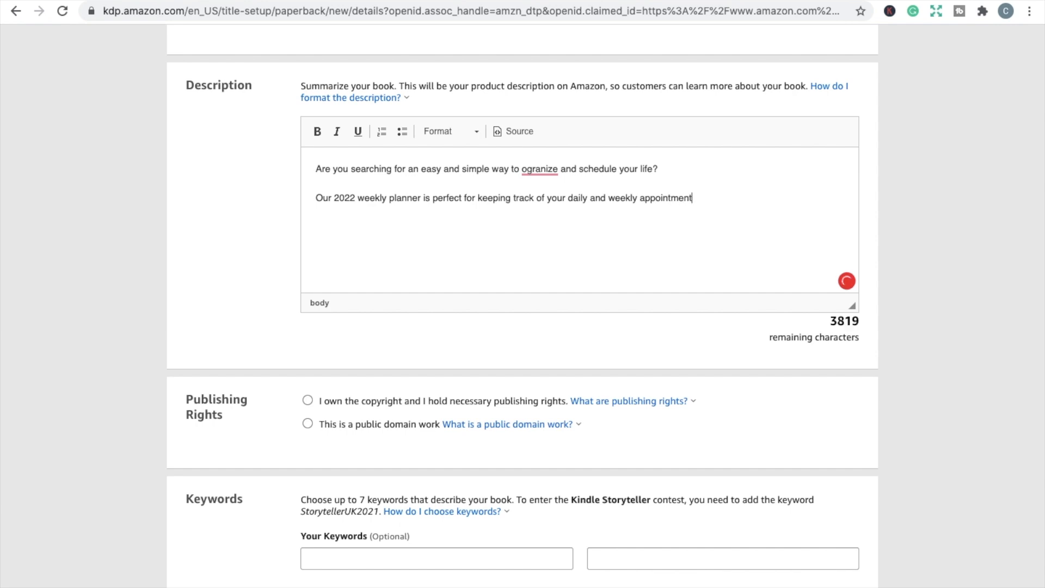
Finish the second paragraph with "and priorities so you can keep on top of your schedule and your best organized life."
{"action": "type", "text": "s and priorities so you can le"}
{"action": "key", "text": "BackSpace"}
{"action": "key", "text": "BackSpace"}
{"action": "type", "text": "k"}
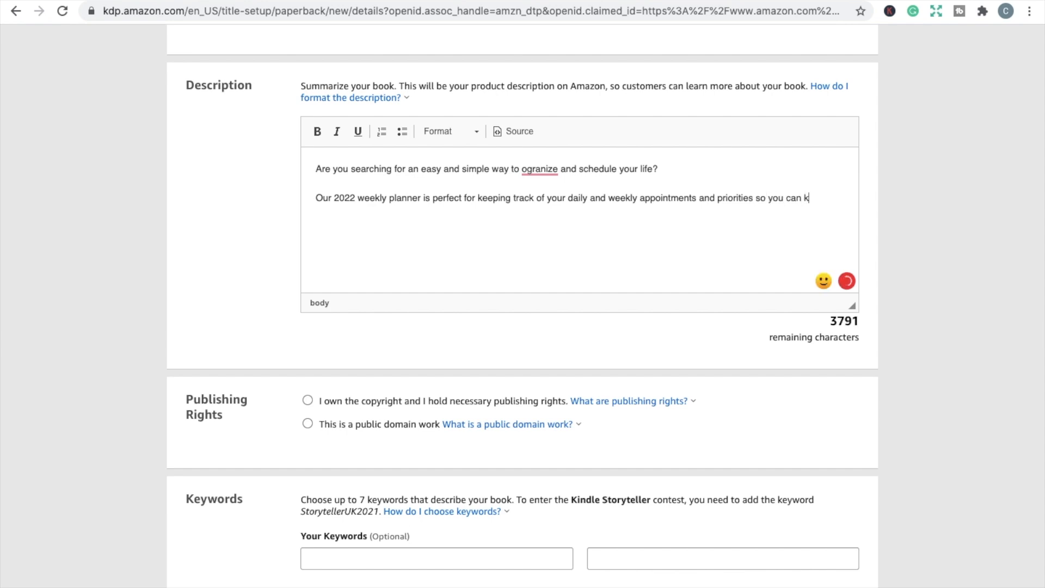
{"action": "type", "text": "eep on top of your schedule and "}
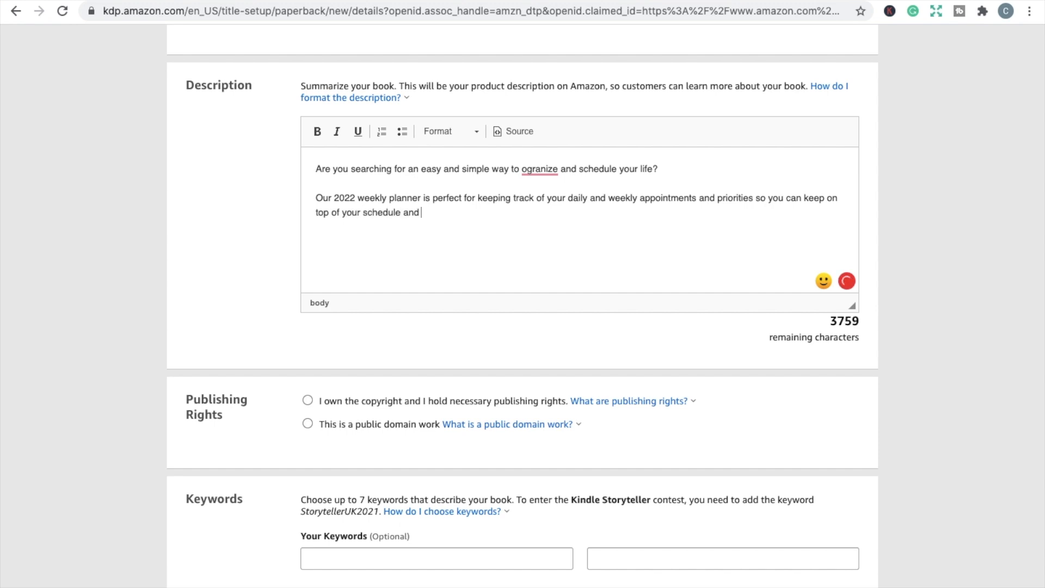
{"action": "type", "text": "your best organized l"}
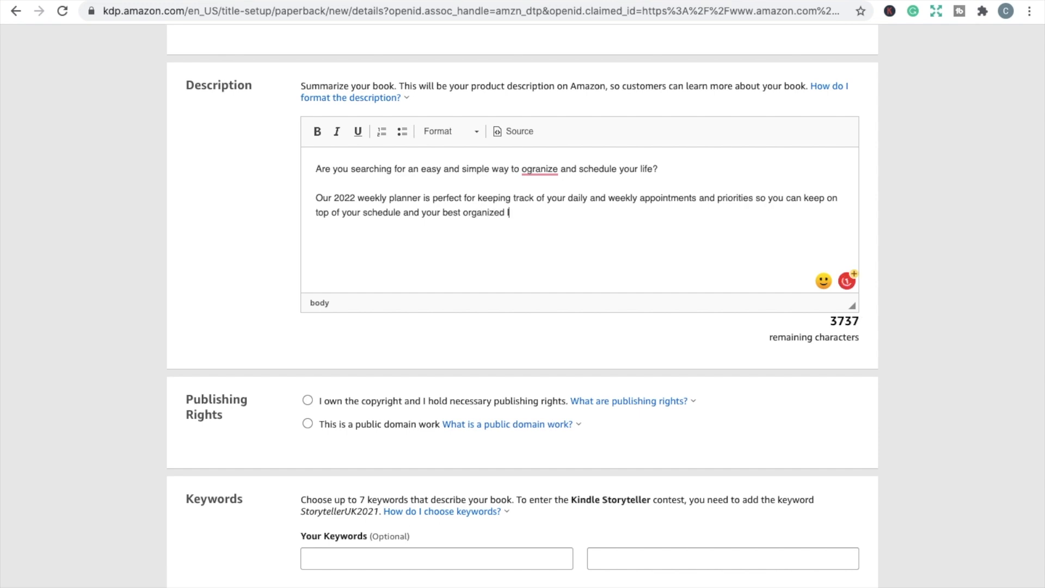
{"action": "type", "text": "ife. This 20"}
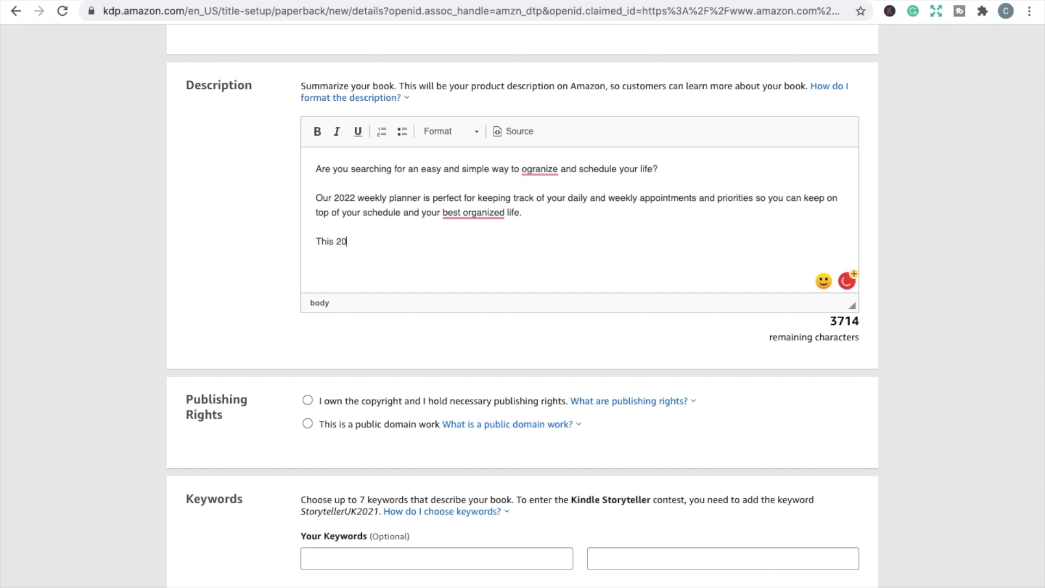
Add the lead-in line "This 2022 weekly planner will help you:" as a new paragraph of the description
{"action": "type", "text": "22 weekly planner will help upu"}
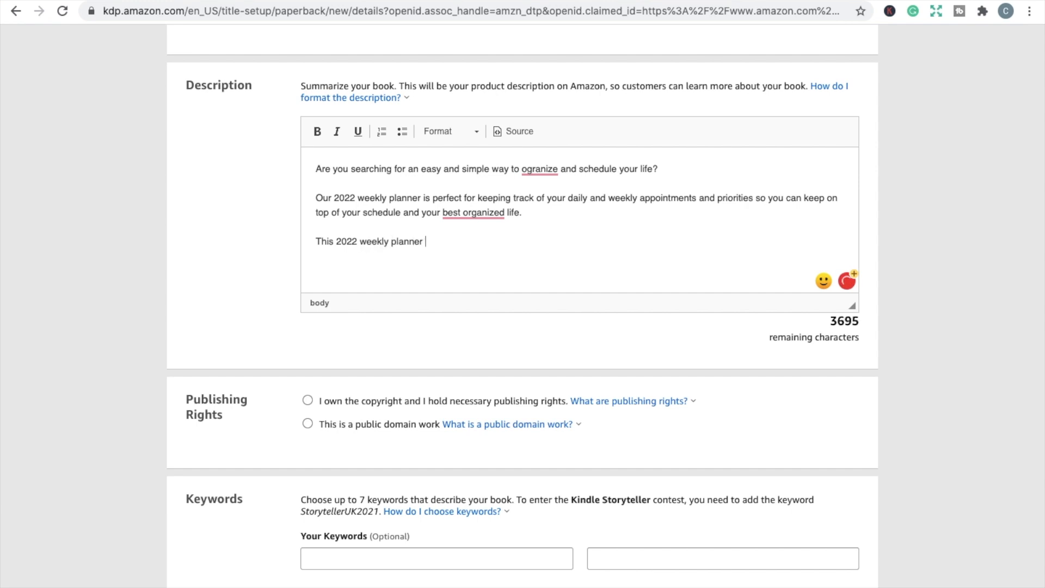
{"action": "key", "text": "BackSpace"}
{"action": "key", "text": "BackSpace"}
{"action": "key", "text": "BackSpace"}
{"action": "type", "text": "you:"}
{"action": "key", "text": "Return"}
Start a bulleted list under the lead-in with the item "Keep your schedule organized a week at a time"
{"action": "left_click", "coordinate": [403, 131]}
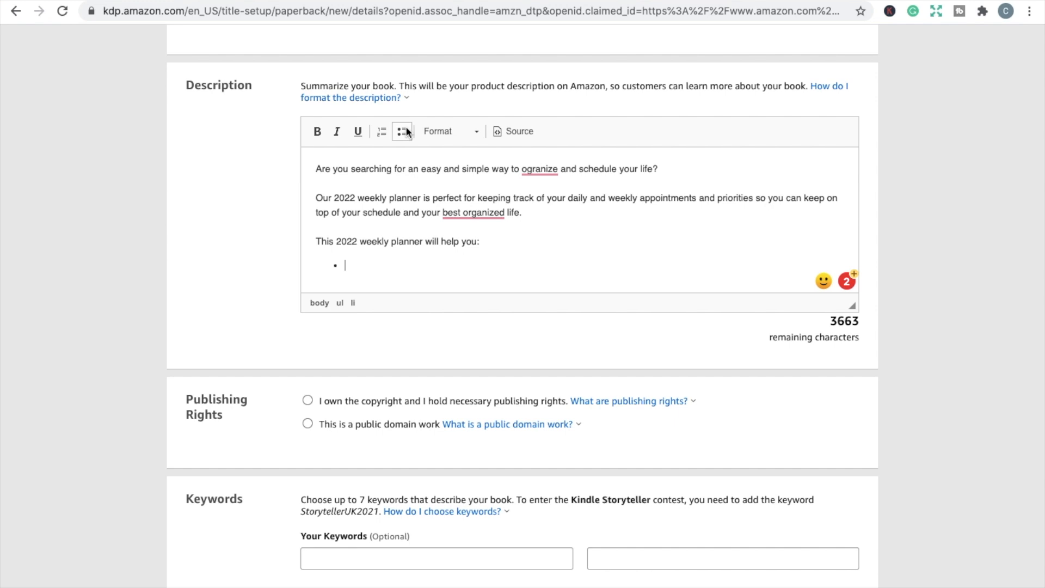
{"action": "type", "text": "Keep your sche"}
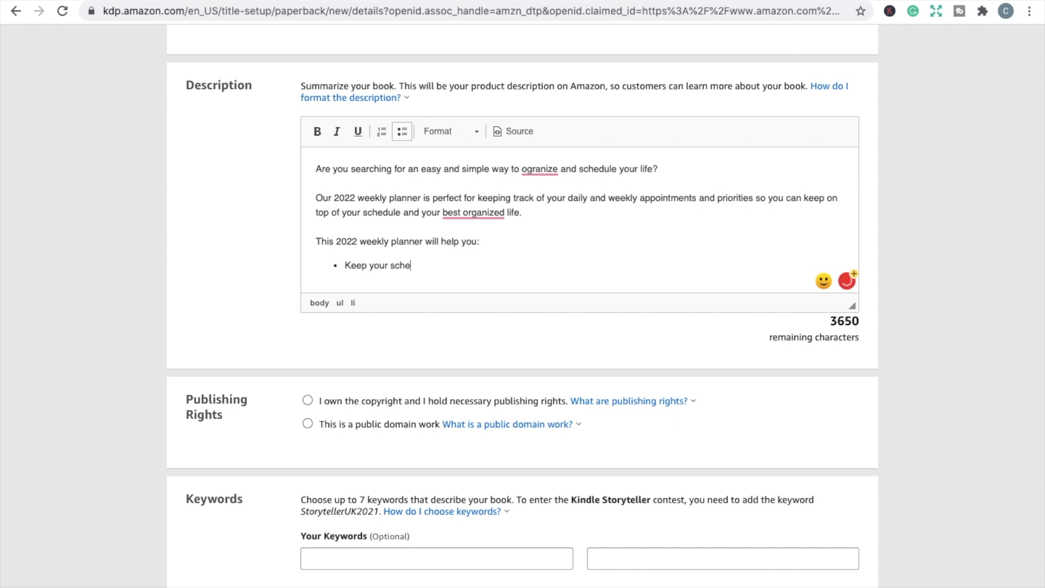
{"action": "type", "text": "dule ogranized "}
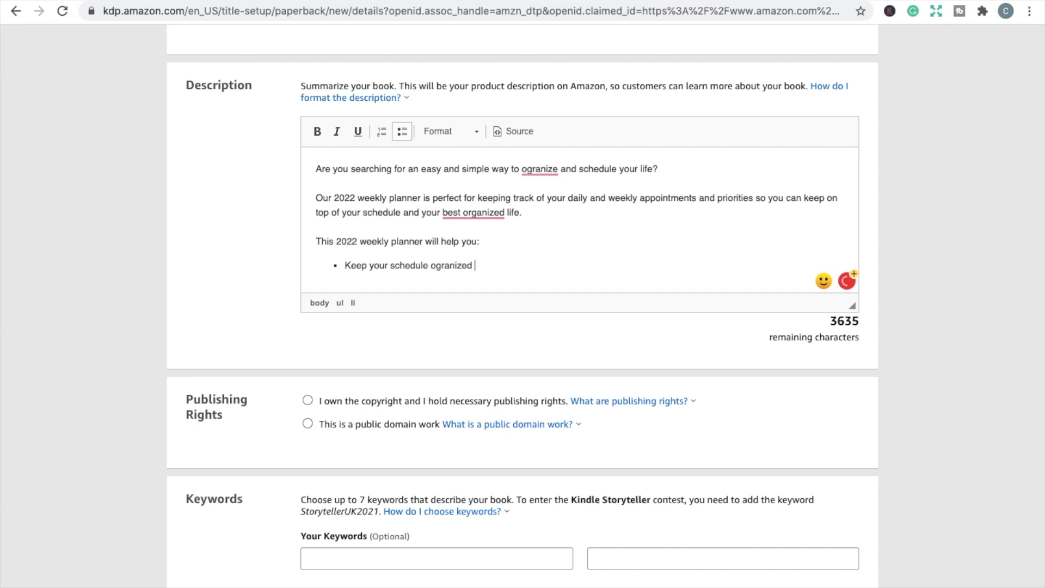
{"action": "type", "text": "a week at a time"}
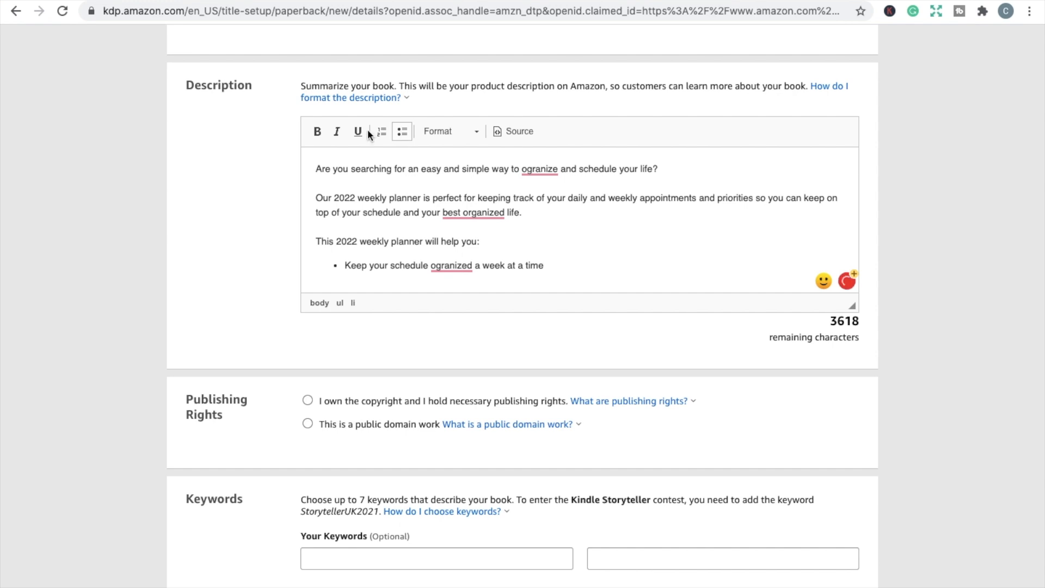
{"action": "left_click", "coordinate": [444, 266]}
{"action": "key", "text": "BackSpace"}
{"action": "type", "text": "rHave e"}
Add the bullet "Have enhanced organization with a one page weekly summary plus a two page spread for more detailed weekly planning"
{"action": "type", "text": "nhanced organization with a o"}
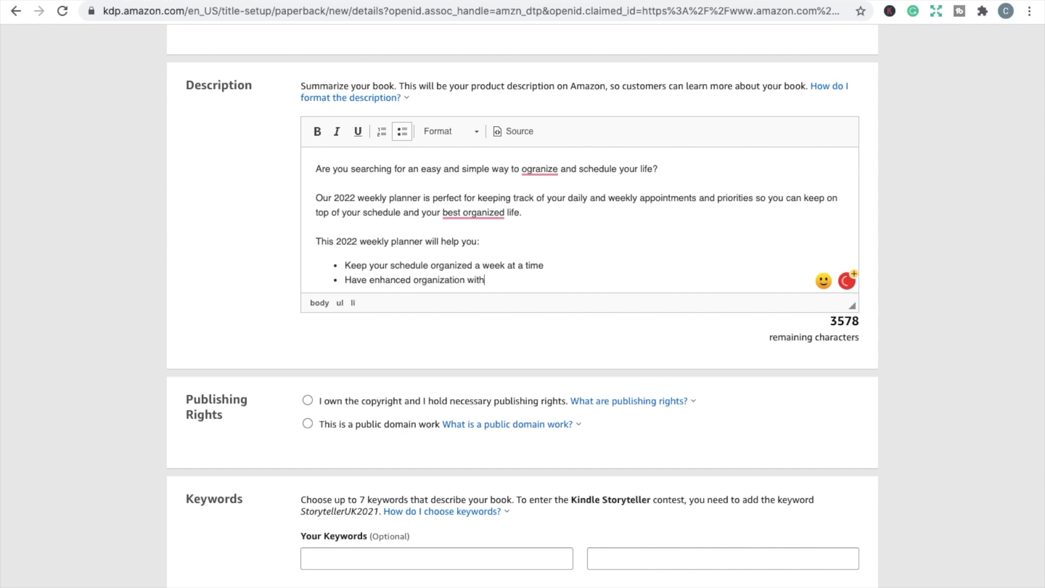
{"action": "key", "text": "BackSpace"}
{"action": "type", "text": "one page weekly summ"}
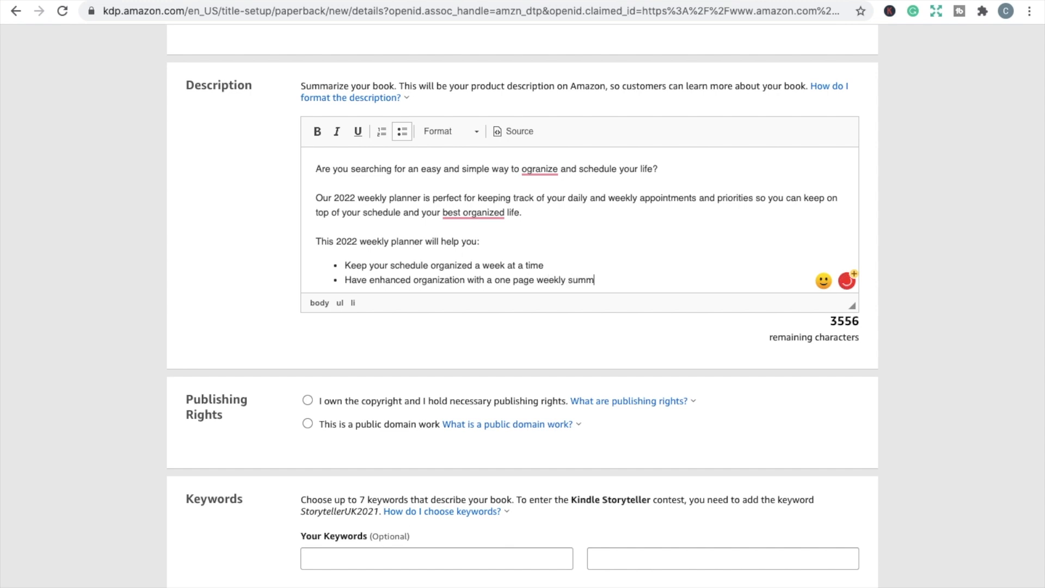
{"action": "type", "text": "ary plus a two page spread for more detailed weekly planning"}
{"action": "key", "text": "Return"}
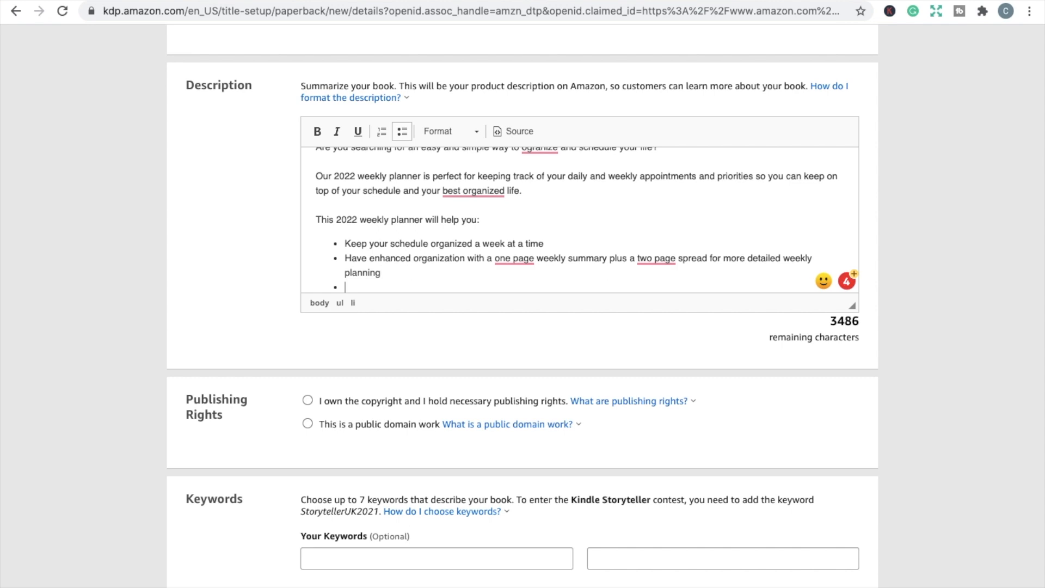
Add the bullet "Plan 1 year of events and appointments from January-December 2022" and end the bulleted list
{"action": "type", "text": "Plan 1 year of evetn"}
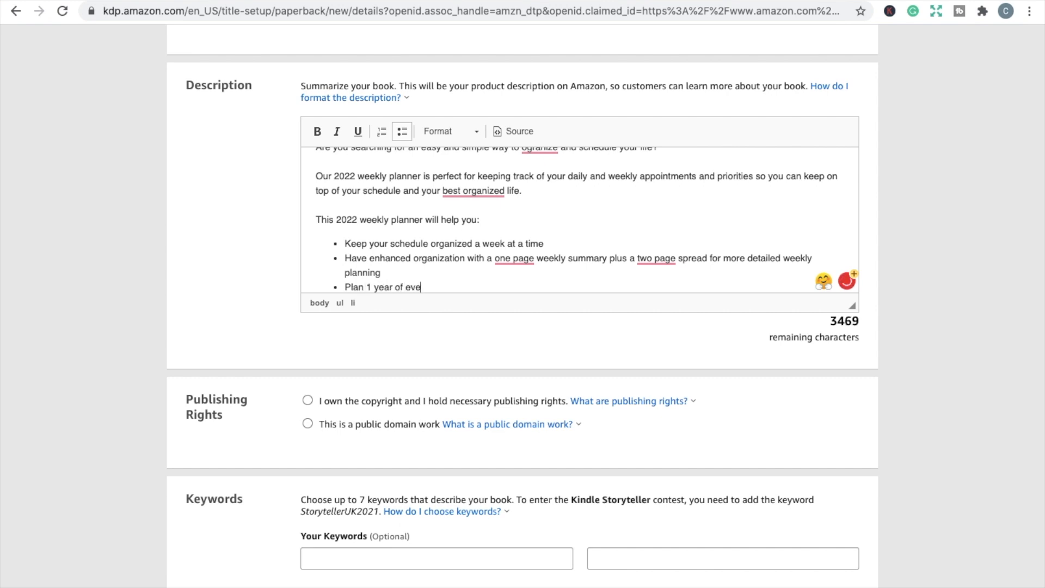
{"action": "key", "text": "BackSpace"}
{"action": "key", "text": "BackSpace"}
{"action": "type", "text": "nts and appointments from Jan"}
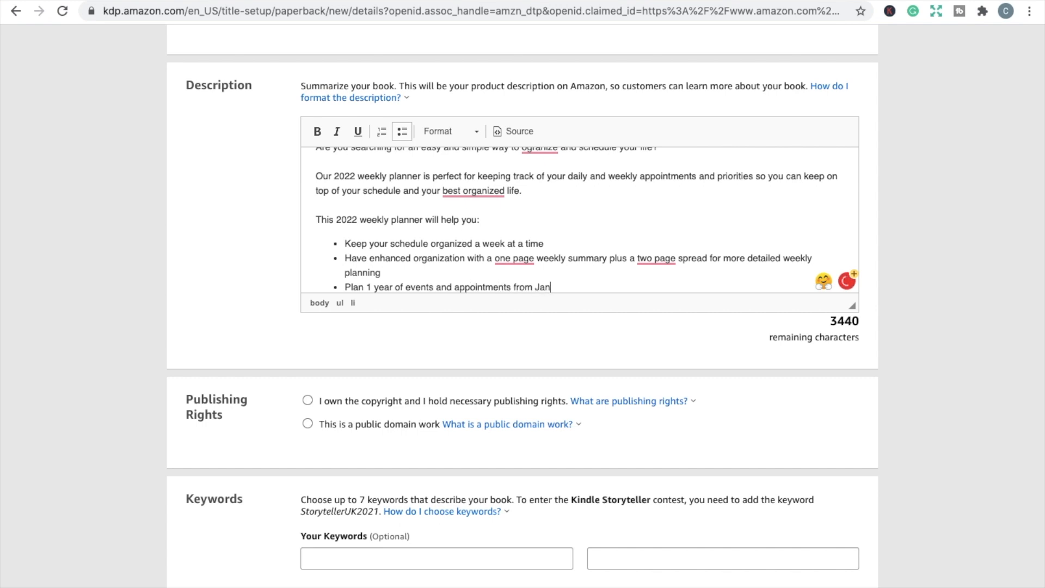
{"action": "type", "text": "uary-December "}
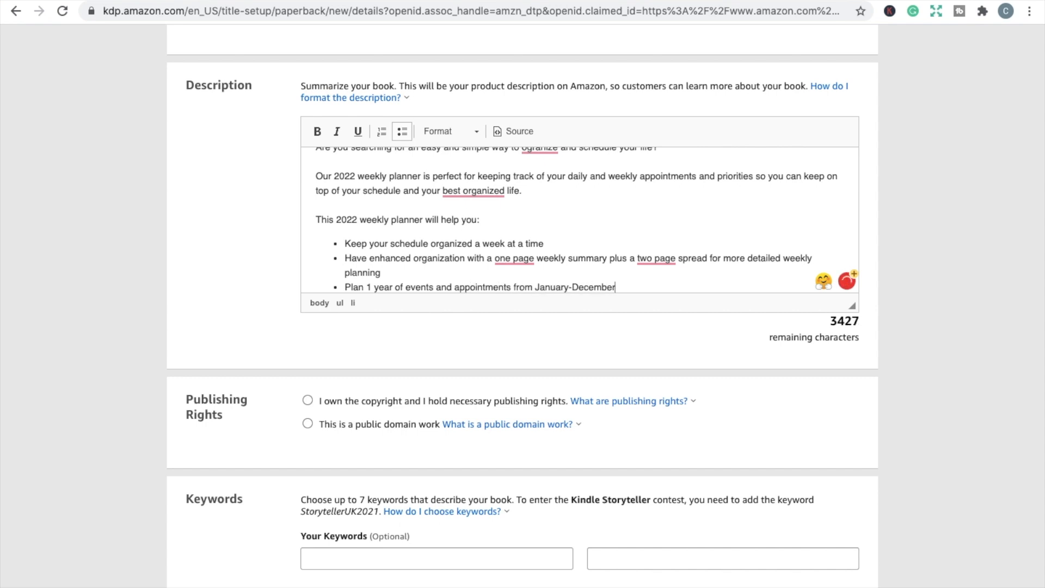
{"action": "type", "text": "2022"}
{"action": "key", "text": "Return"}
{"action": "key", "text": "Return"}
Add the lead-in line "This 2022 weekly planner features:" below the first bulleted list and start a new bulleted list under it
{"action": "scroll", "coordinate": [435, 233], "scroll_direction": "down", "scroll_amount": 1}
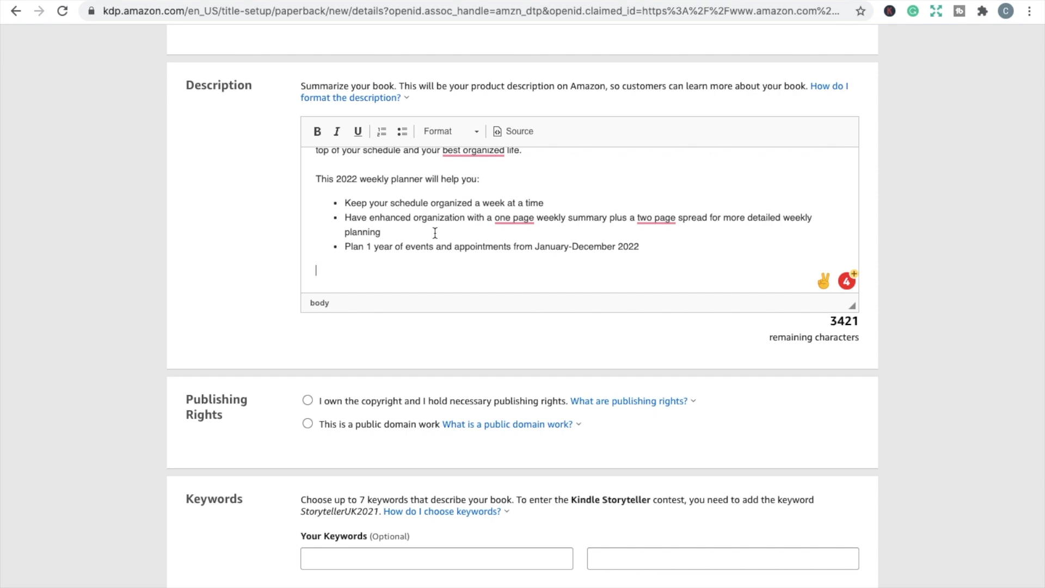
{"action": "type", "text": "This 2022 weekly "}
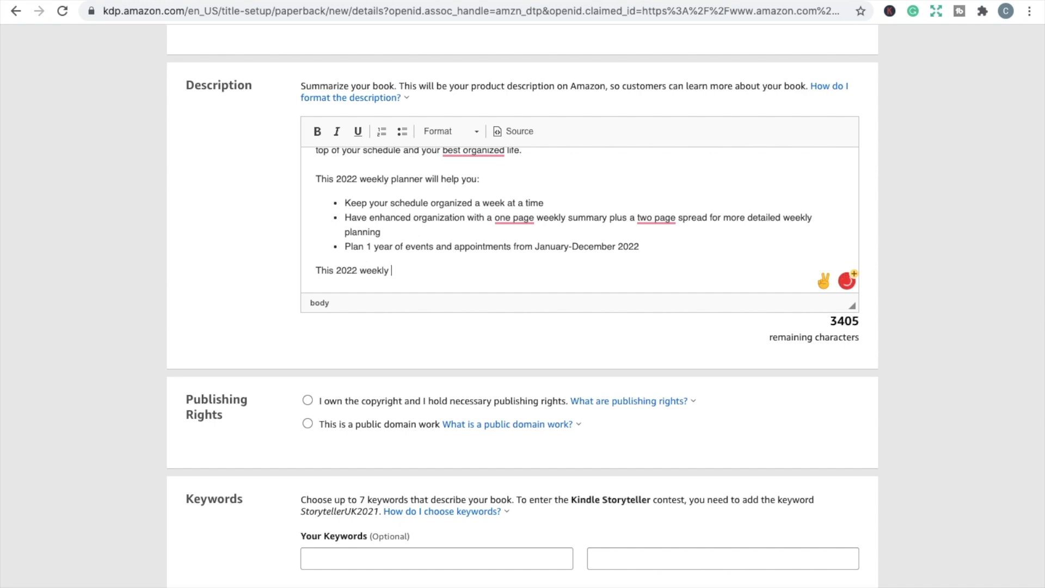
{"action": "type", "text": "planner features:"}
{"action": "key", "text": "Return"}
{"action": "left_click", "coordinate": [407, 135]}
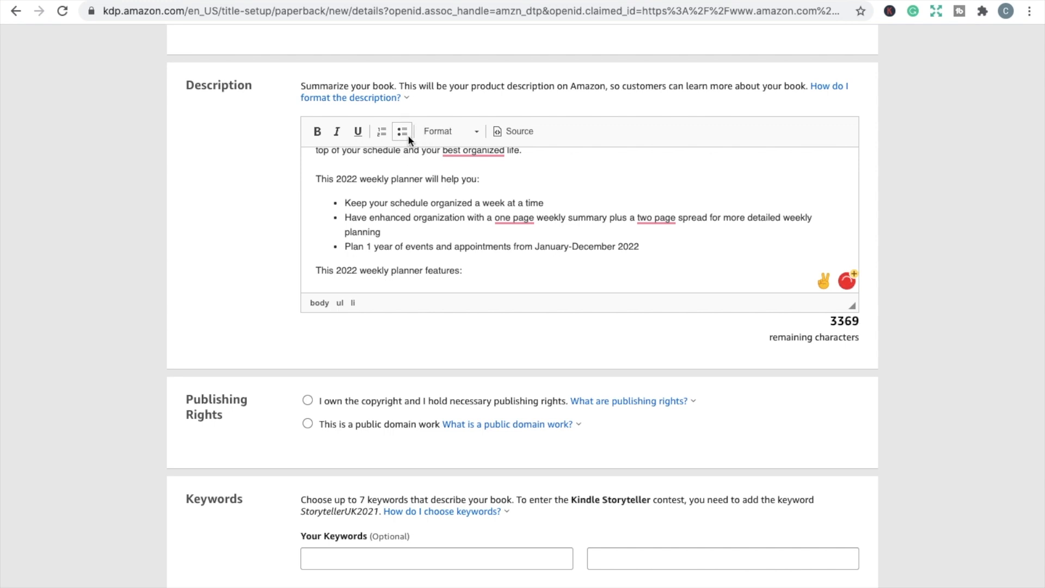
Add the bullet "Perfect size 8.5"x11" to give plenty of space to keep track of everything you have planned for your week"
{"action": "type", "text": "Perfect s"}
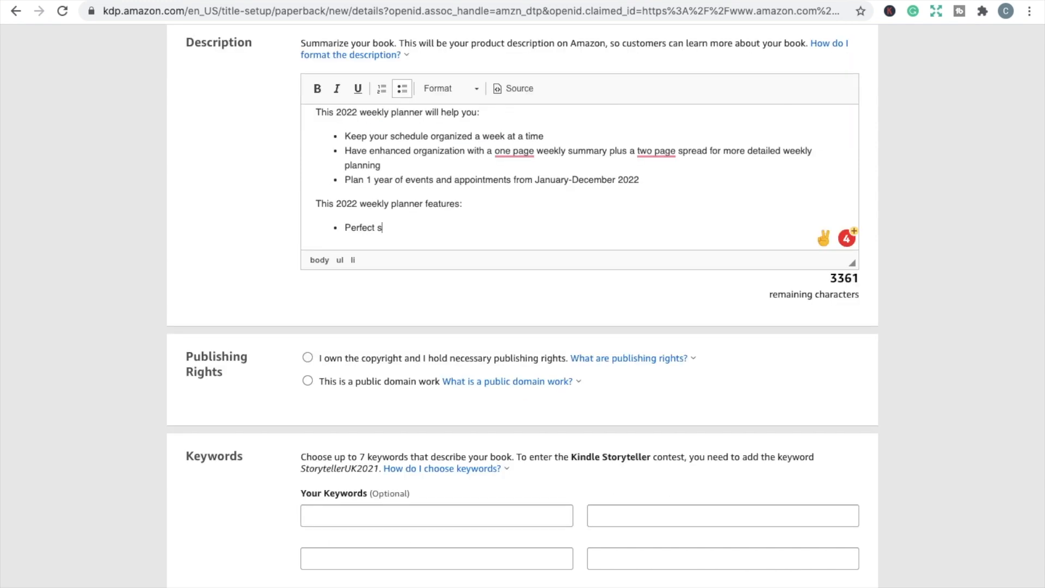
{"action": "type", "text": "ize 8.5\"x11\" to give plent o"}
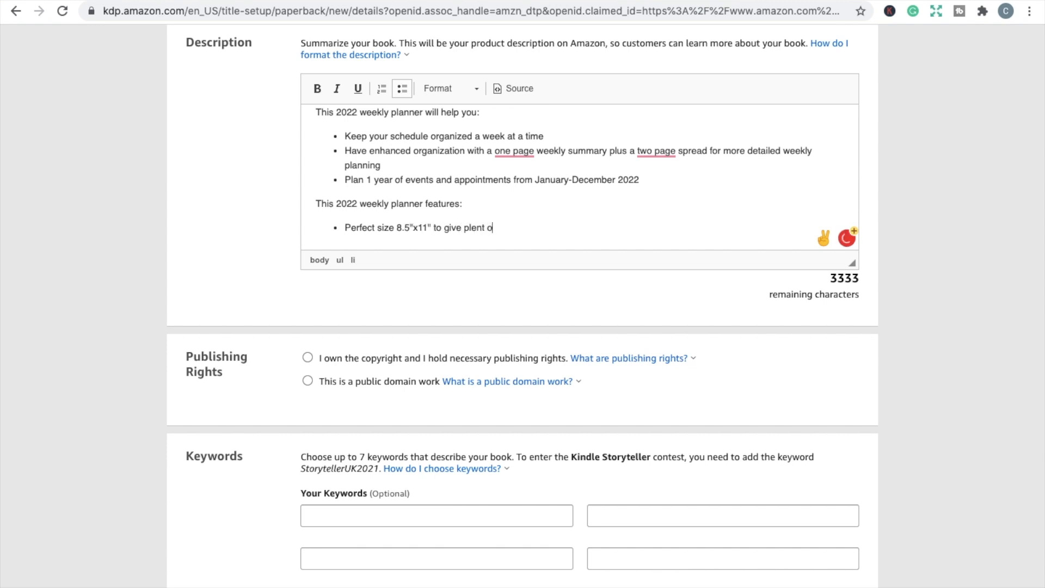
{"action": "key", "text": "BackSpace"}
{"action": "key", "text": "BackSpace"}
{"action": "type", "text": "y of space to keep track of everything you have planned for your week Brig"}
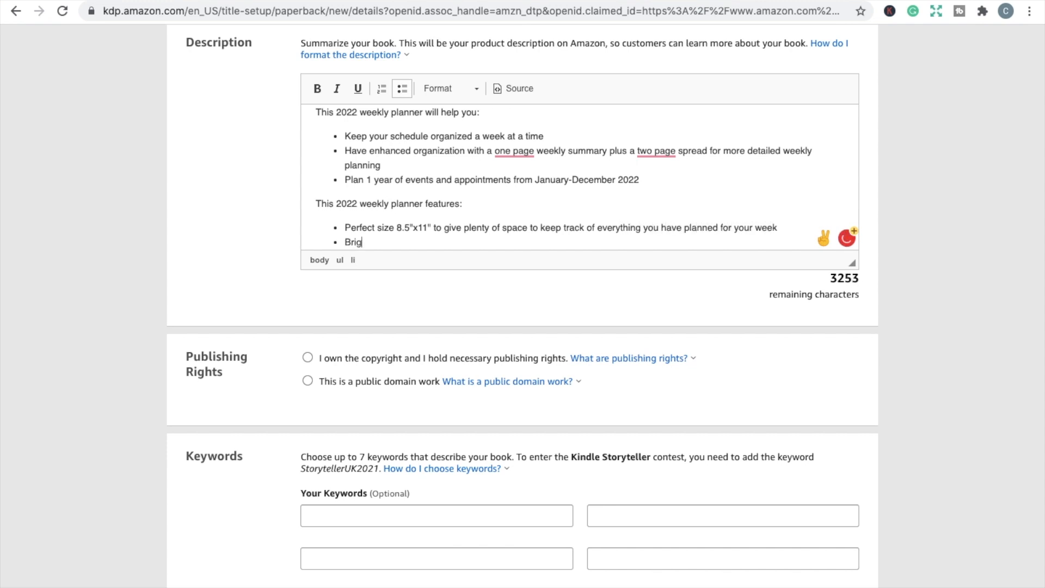
Add the feature bullets "Bright white quality paper" and "Premium, flexible, matte soft cover"
{"action": "type", "text": "ht white quality paper"}
{"action": "key", "text": "Return"}
{"action": "type", "text": "Premum"}
{"action": "key", "text": "BackSpace"}
{"action": "key", "text": "BackSpace"}
{"action": "type", "text": "ium, f"}
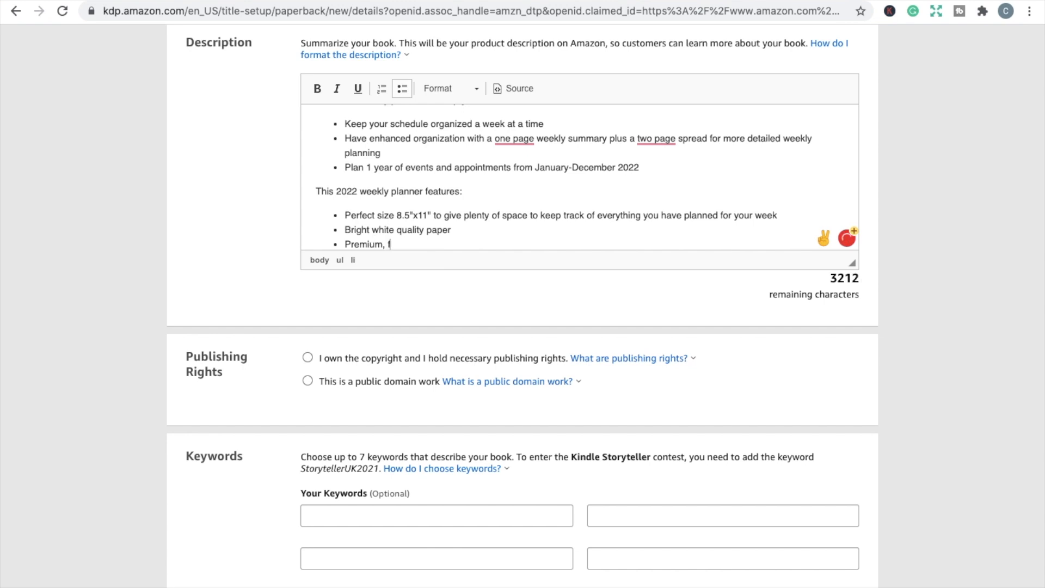
{"action": "type", "text": "lexible, matte"}
{"action": "type", "text": "soft cover"}
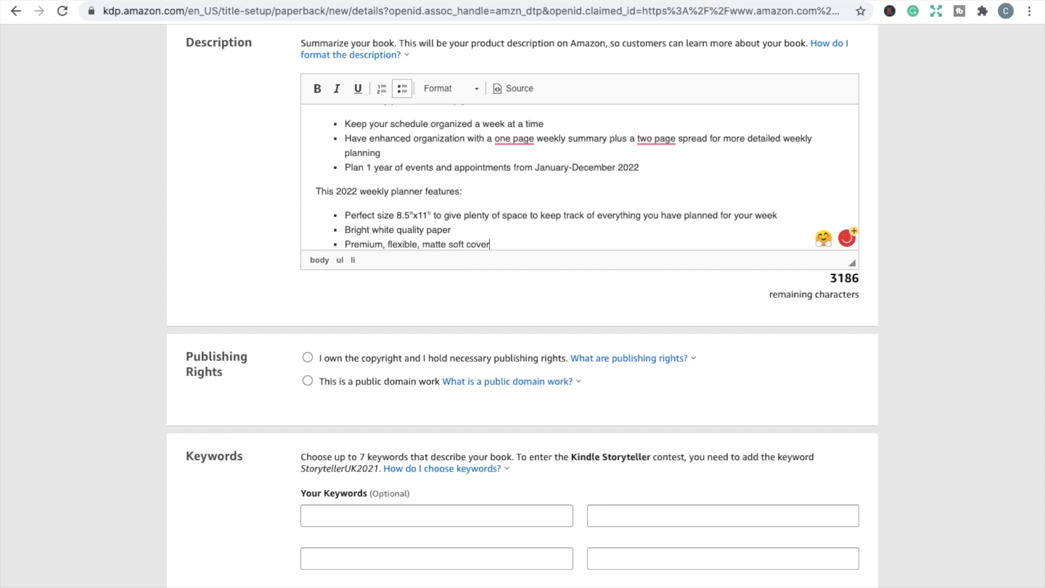
Add the bullets "Place for extra notes at the end of each week" and "Two pages per weekly planning", and end the bulleted list
{"action": "key", "text": "Return"}
{"action": "type", "text": "Place for extra "}
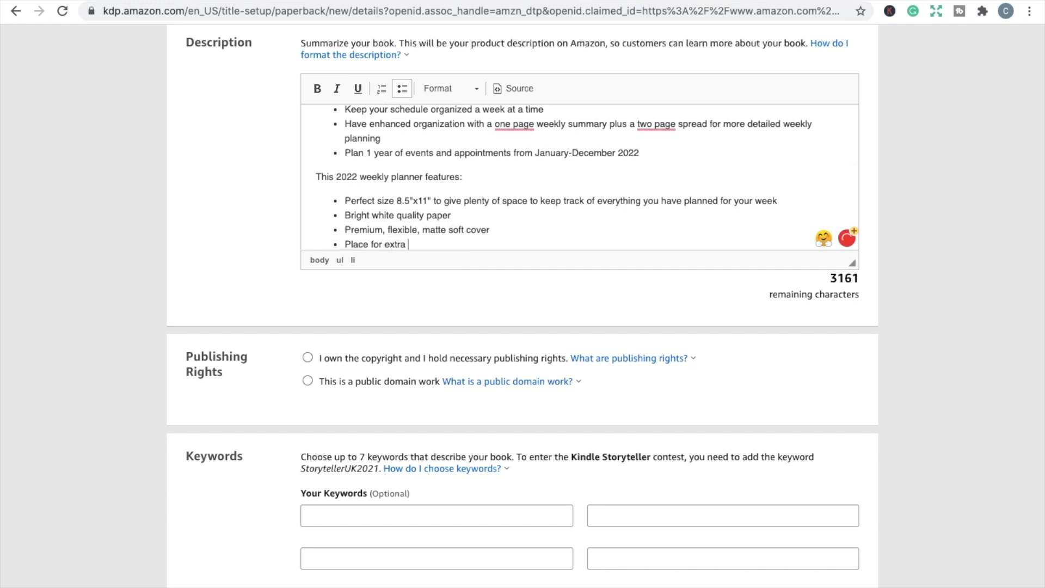
{"action": "type", "text": "notes at the end of each week"}
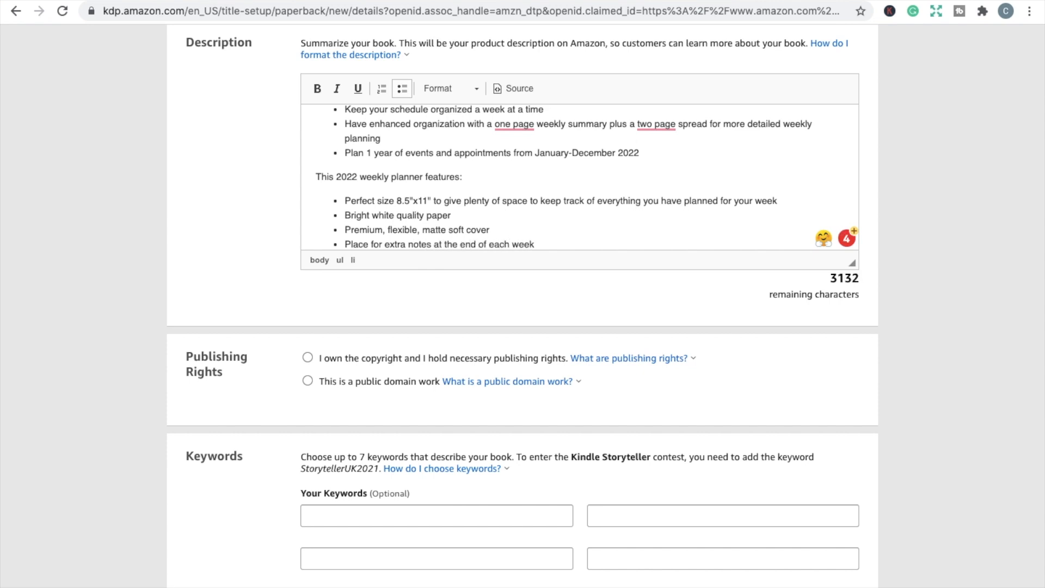
{"action": "key", "text": "Return"}
{"action": "type", "text": "Two pages "}
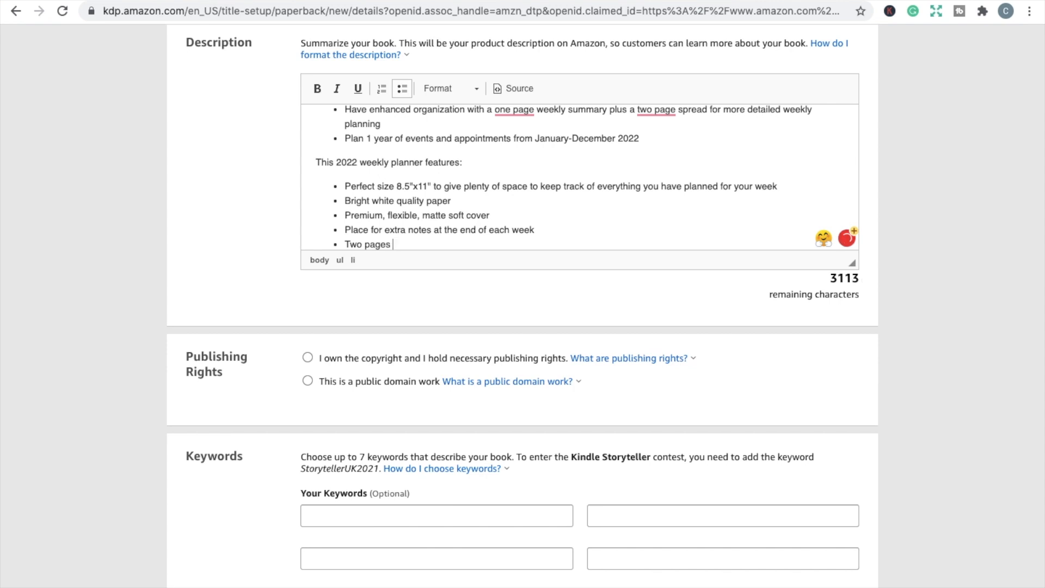
{"action": "type", "text": "per weekly planning"}
{"action": "key", "text": "Return"}
{"action": "key", "text": "Return"}
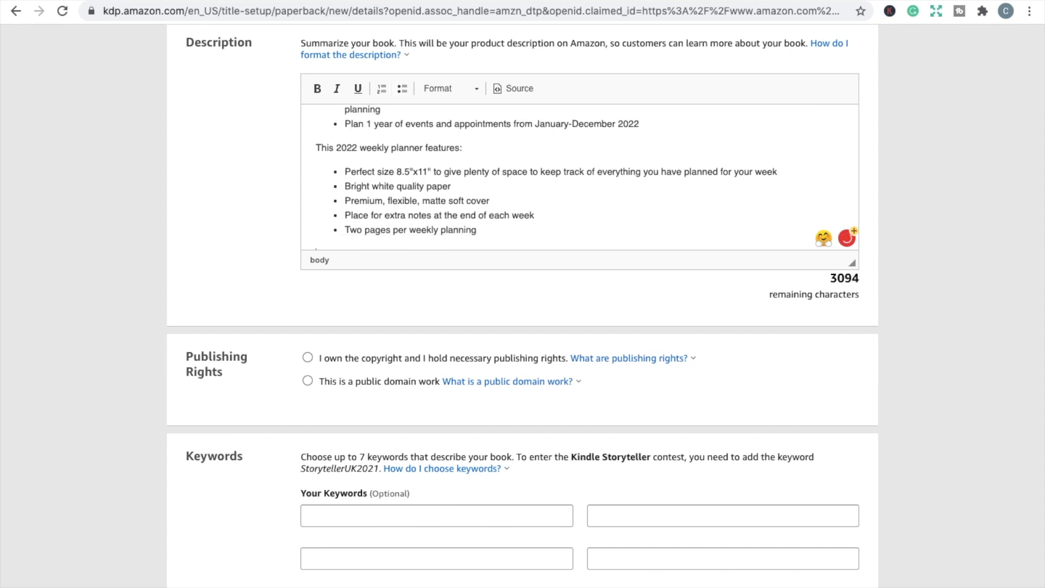
Add the closing line "Get your weekly planner now to start organizing your schedule for 2022." below the features list
{"action": "scroll", "coordinate": [512, 175], "scroll_direction": "down", "scroll_amount": 1}
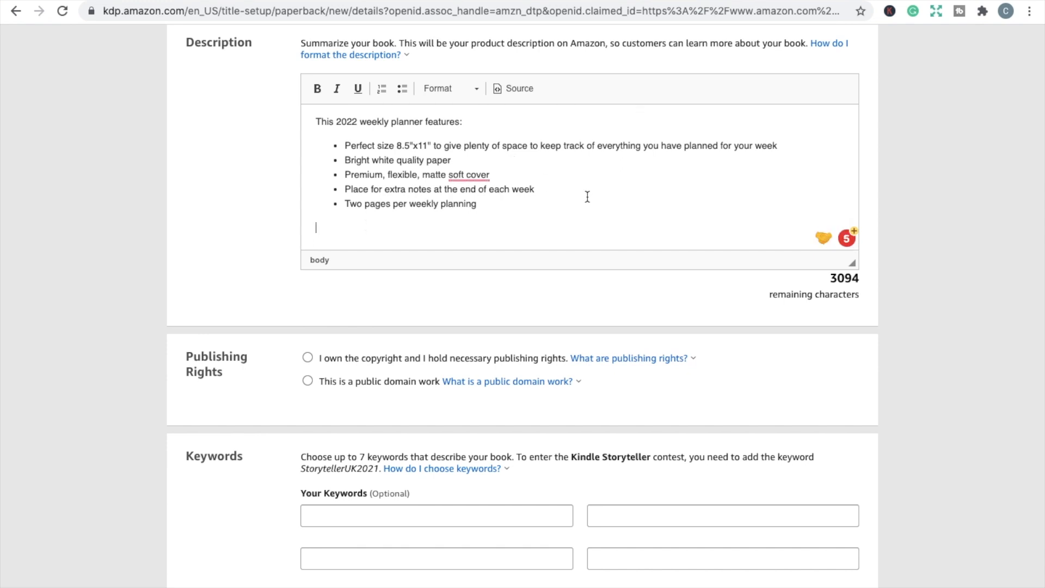
{"action": "type", "text": "Get your weekly plann"}
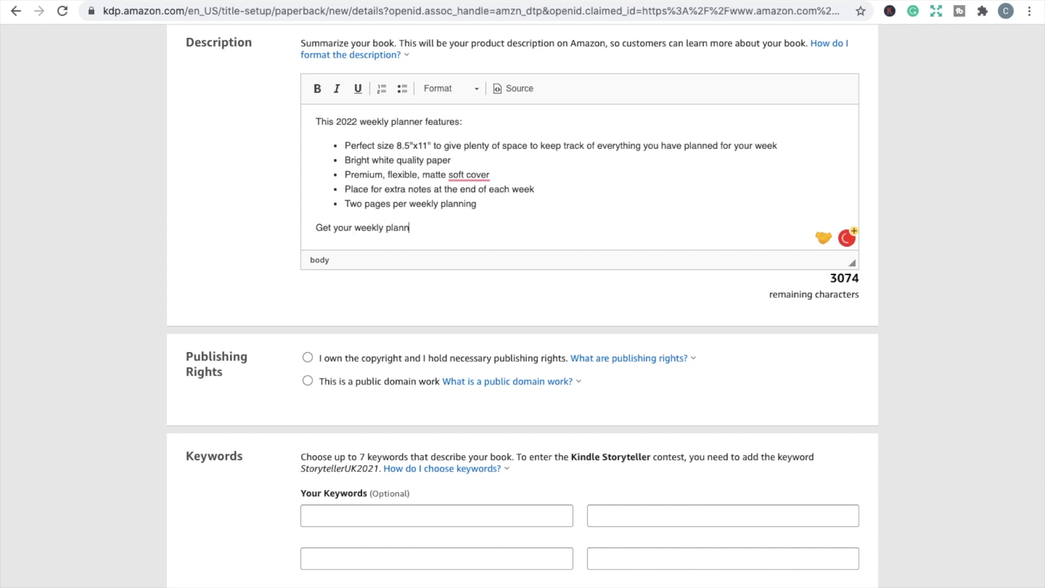
{"action": "type", "text": "er now to start organizing "}
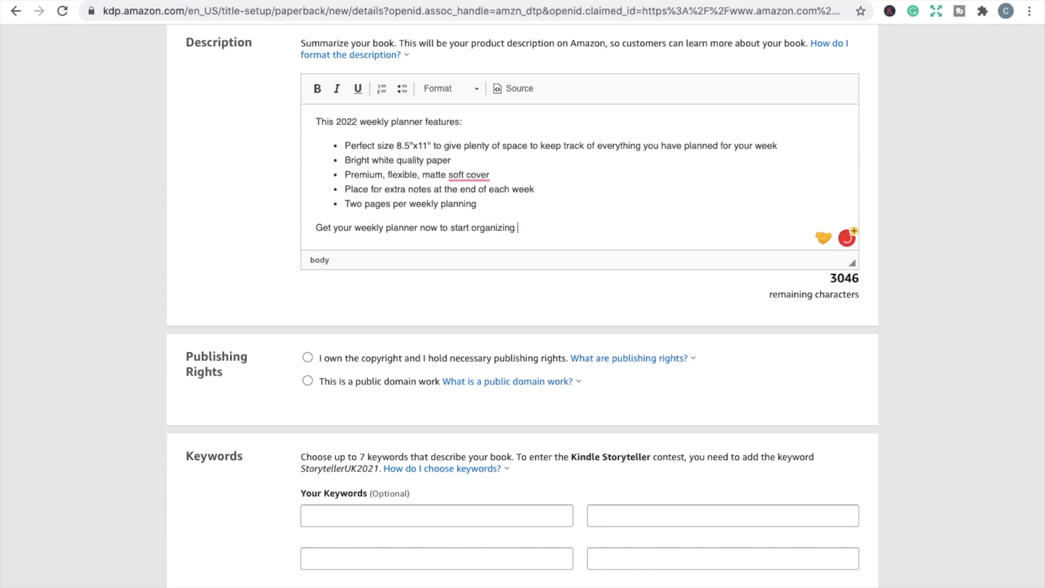
{"action": "type", "text": "your schedule for 2022"}
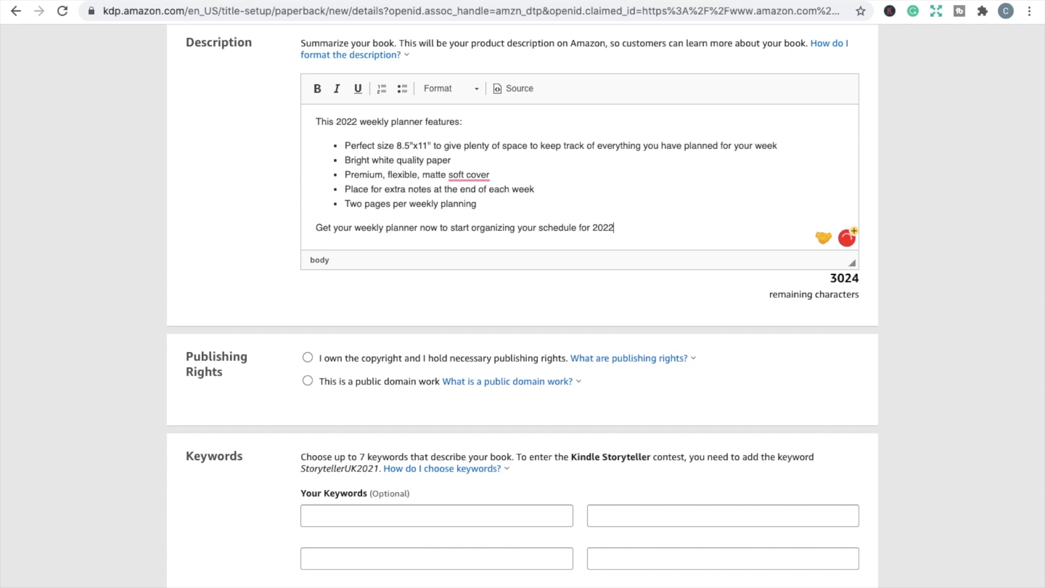
Add the call to action "Click buy now at the top of this page!" on a new line at the end of the description
{"action": "type", "text": "Click buy now"}
{"action": "type", "text": " a this"}
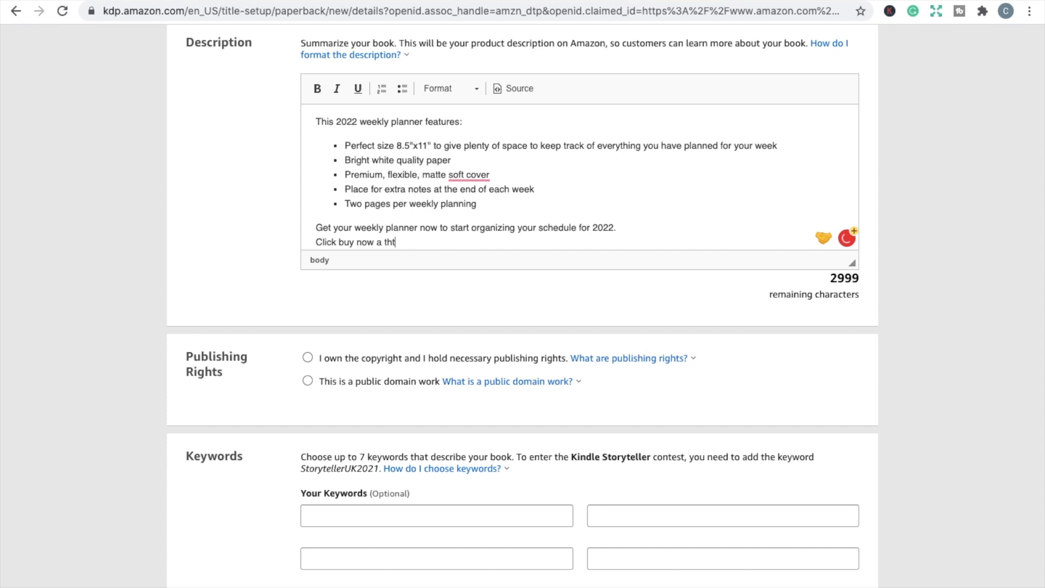
{"action": "key", "text": "BackSpace"}
{"action": "key", "text": "BackSpace"}
{"action": "key", "text": "BackSpace"}
{"action": "key", "text": "BackSpace"}
{"action": "key", "text": "BackSpace"}
{"action": "type", "text": "t the top of this page!"}
Make the call-to-action line at the end of the description bold
{"action": "scroll", "coordinate": [425, 243], "scroll_direction": "down", "scroll_amount": 1}
{"action": "triple_click", "coordinate": [326, 228]}
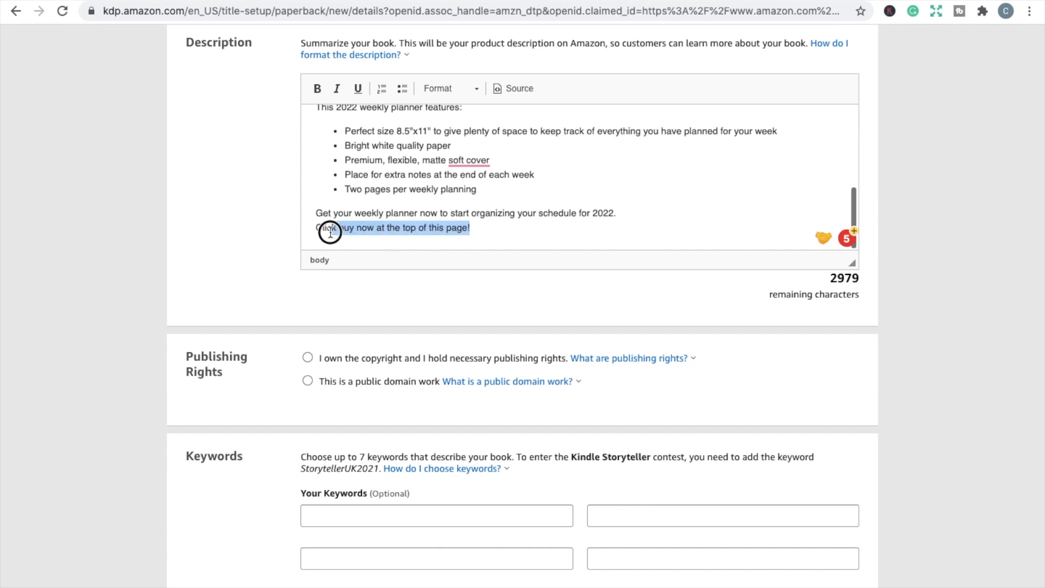
{"action": "left_click", "coordinate": [317, 88]}
Make the description's opening question bold and correct its misspelled word to "organize"
{"action": "scroll", "coordinate": [363, 170], "scroll_direction": "up", "scroll_amount": 10}
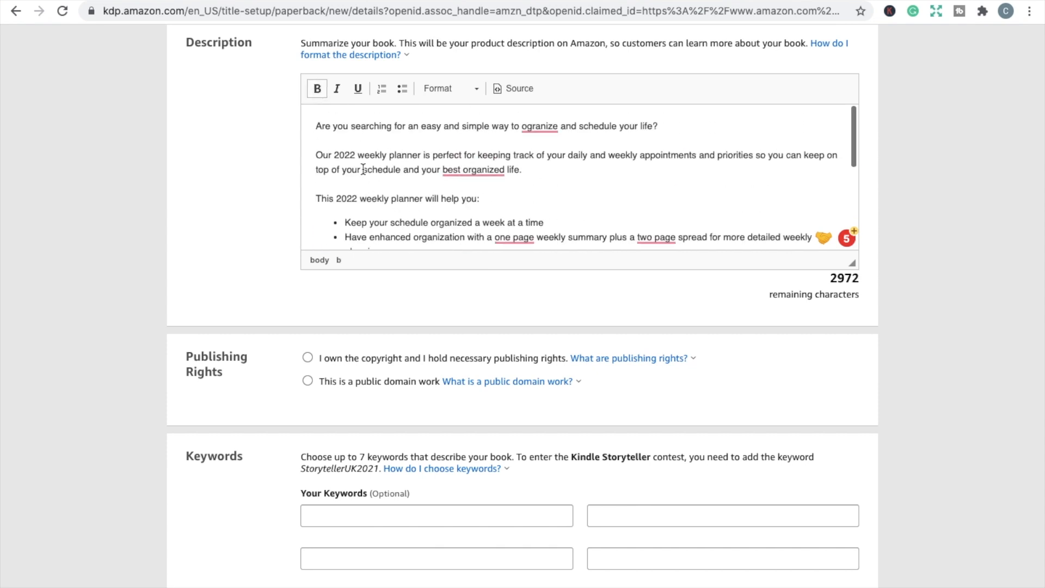
{"action": "left_click", "coordinate": [661, 270]}
{"action": "left_click_drag", "start_coordinate": [662, 271], "coordinate": [314, 269]}
{"action": "left_click", "coordinate": [316, 233]}
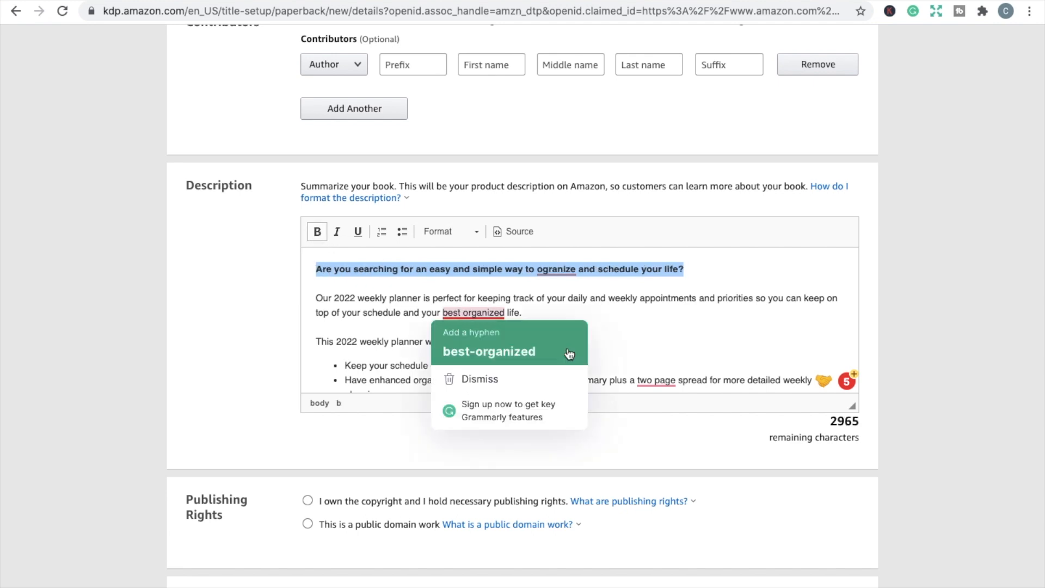
{"action": "left_click", "coordinate": [551, 269]}
{"action": "left_click", "coordinate": [582, 296]}
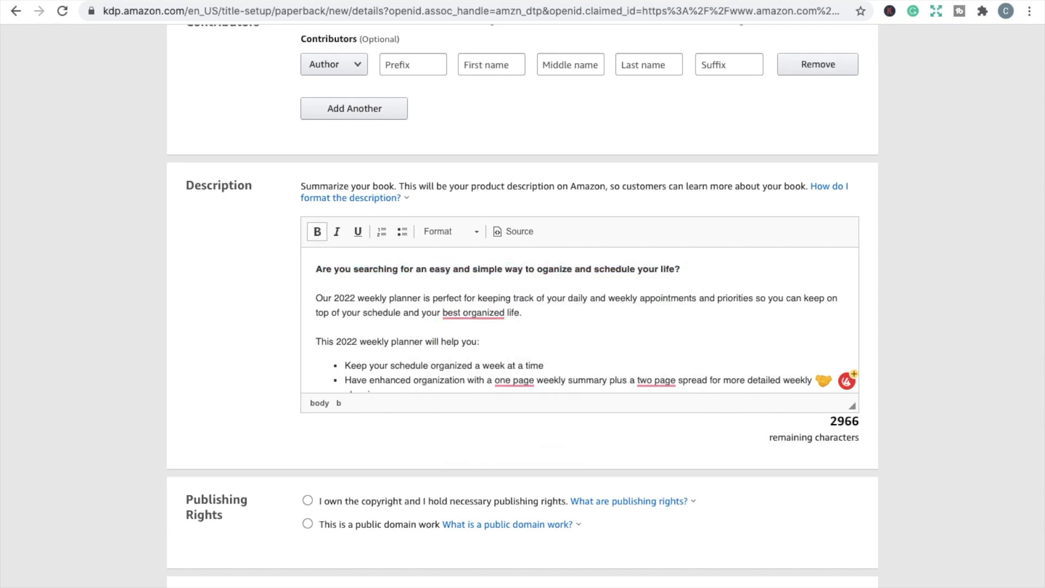
Make the two lead-in lines "This 2022 weekly planner will help you:" and "This 2022 weekly planner features:" bold
{"action": "scroll", "coordinate": [659, 334], "scroll_direction": "down", "scroll_amount": 3}
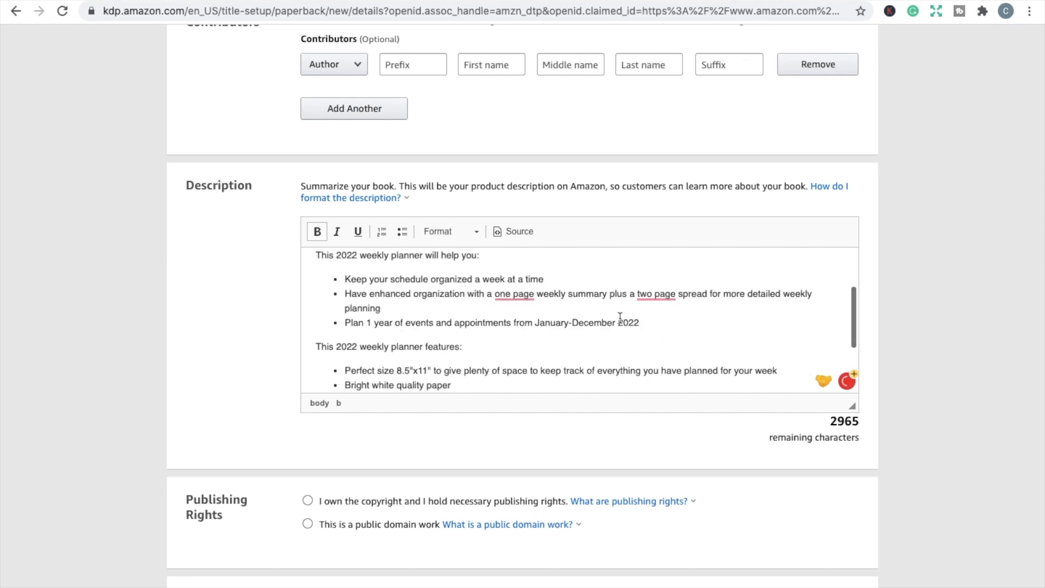
{"action": "scroll", "coordinate": [659, 334], "scroll_direction": "up", "scroll_amount": 1}
{"action": "left_click_drag", "start_coordinate": [480, 272], "coordinate": [315, 272]}
{"action": "left_click", "coordinate": [318, 231]}
{"action": "left_click_drag", "start_coordinate": [465, 365], "coordinate": [313, 364]}
{"action": "left_click", "coordinate": [313, 238]}
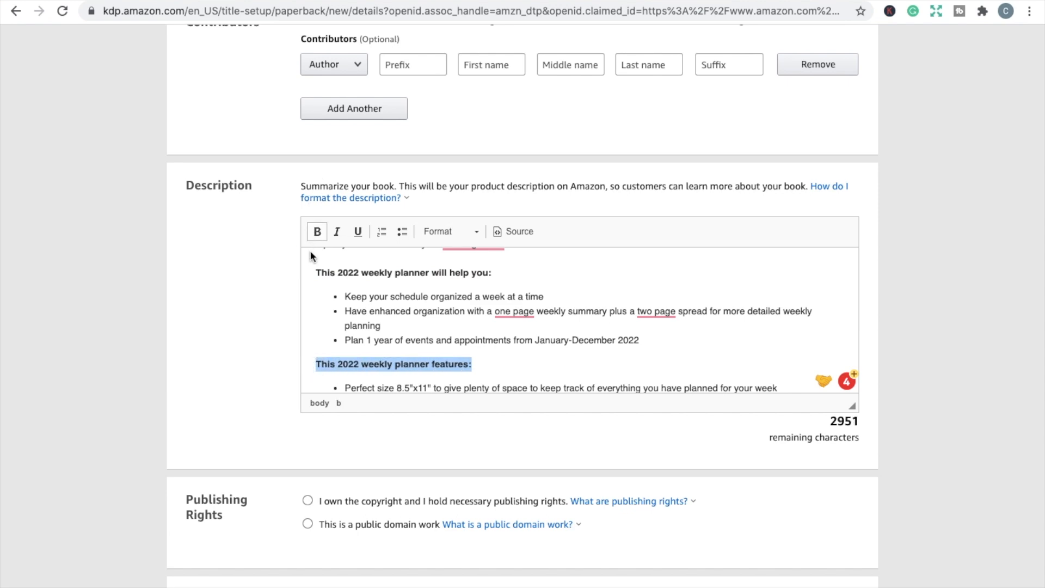
Review the whole formatted description and check the writing suggestion for "best organized"
{"action": "scroll", "coordinate": [363, 313], "scroll_direction": "down", "scroll_amount": 2}
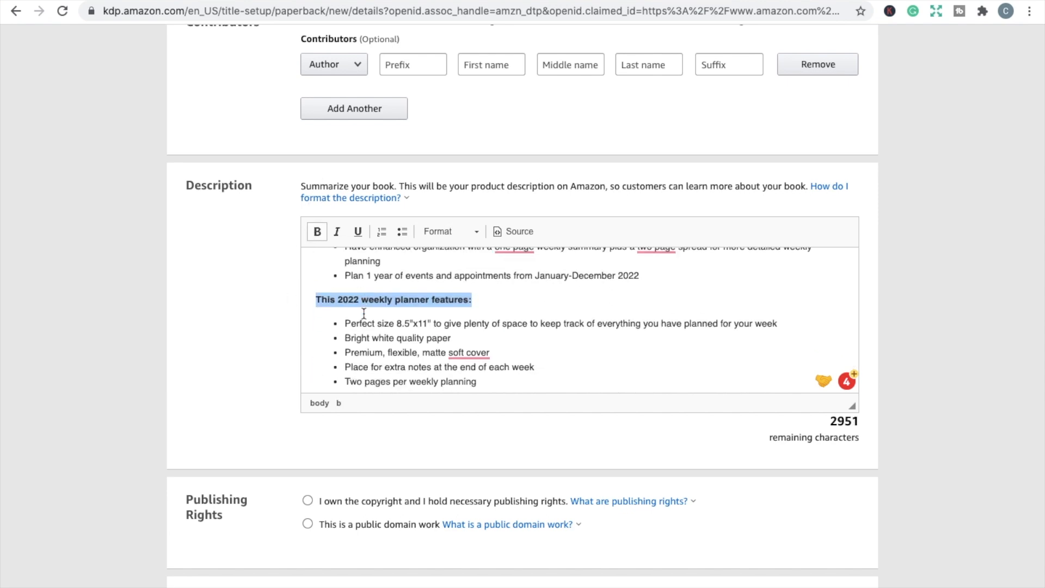
{"action": "scroll", "coordinate": [363, 313], "scroll_direction": "down", "scroll_amount": 2}
{"action": "scroll", "coordinate": [364, 313], "scroll_direction": "up", "scroll_amount": 8}
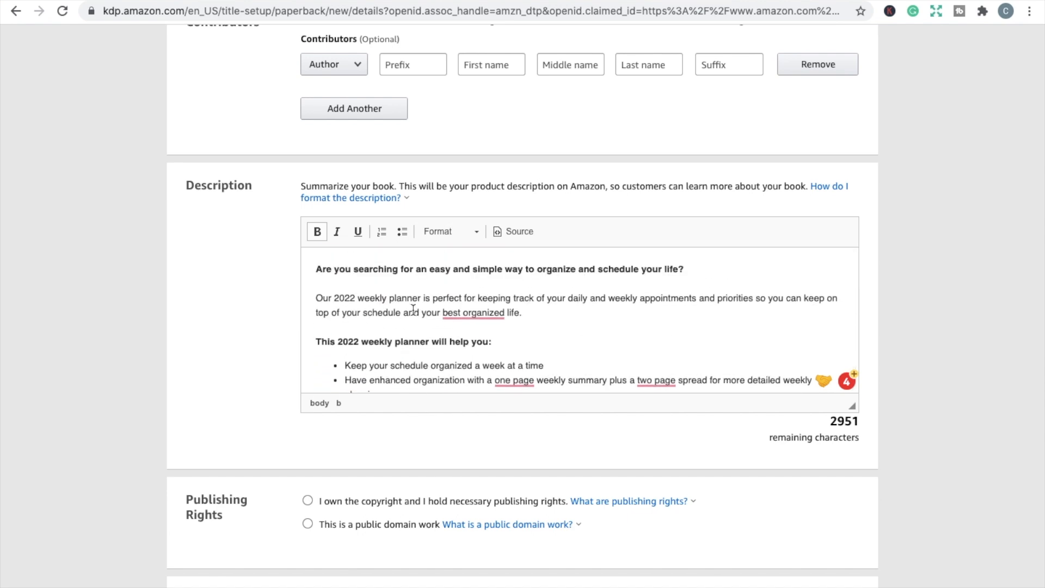
{"action": "scroll", "coordinate": [606, 321], "scroll_direction": "down", "scroll_amount": 1}
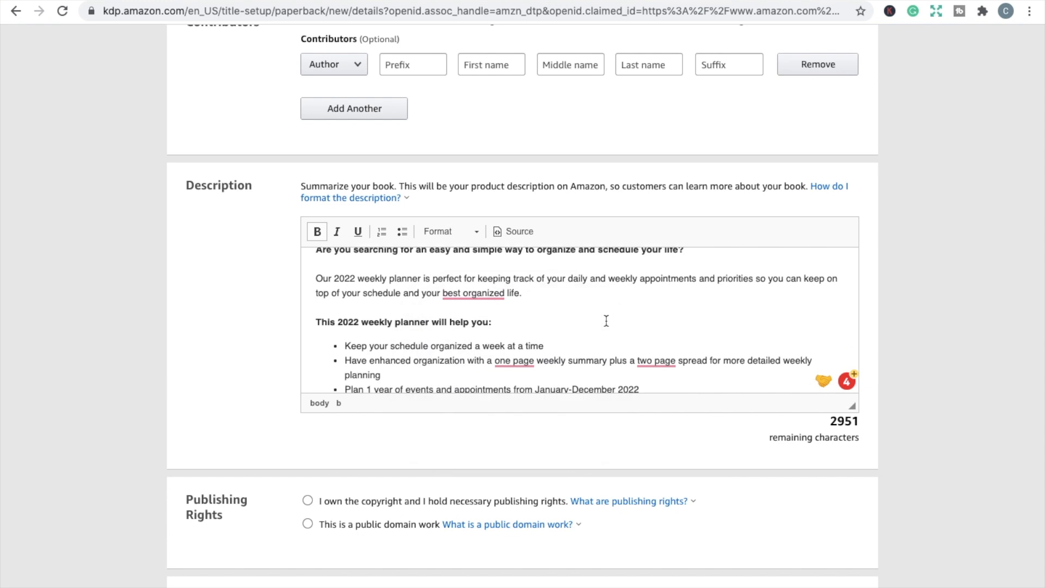
{"action": "mouse_move", "coordinate": [471, 294]}
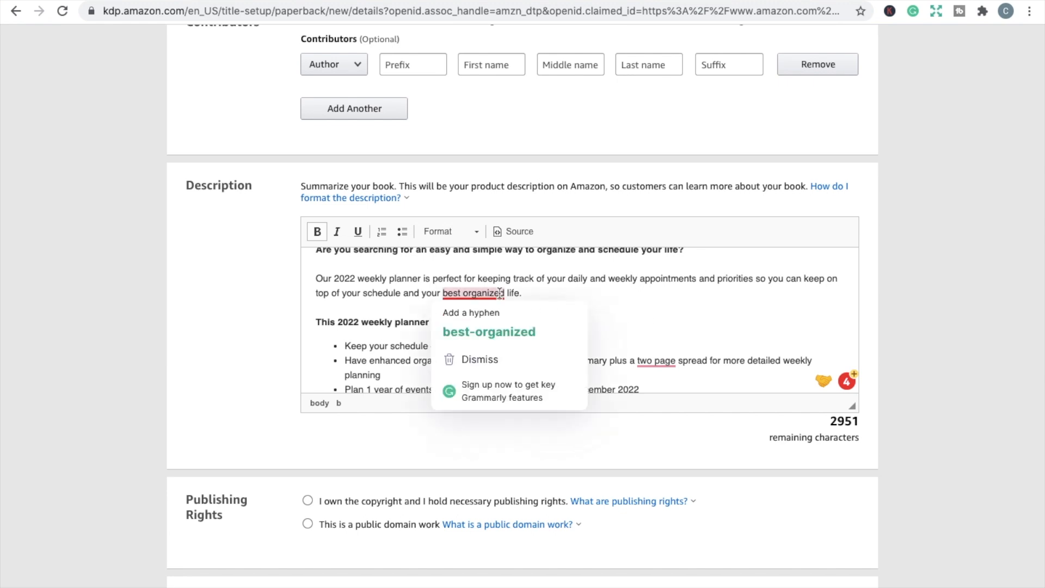
Declare under the publishing rights that you own the copyright and hold the necessary publishing rights
{"action": "scroll", "coordinate": [240, 339], "scroll_direction": "down", "scroll_amount": 3}
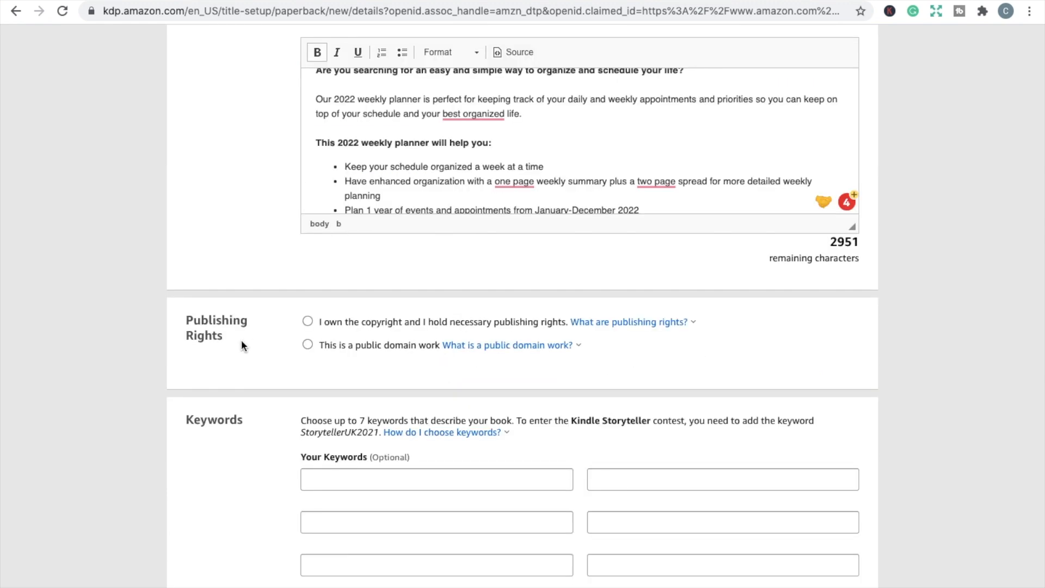
{"action": "left_click", "coordinate": [308, 323]}
{"action": "scroll", "coordinate": [460, 355], "scroll_direction": "down", "scroll_amount": 2}
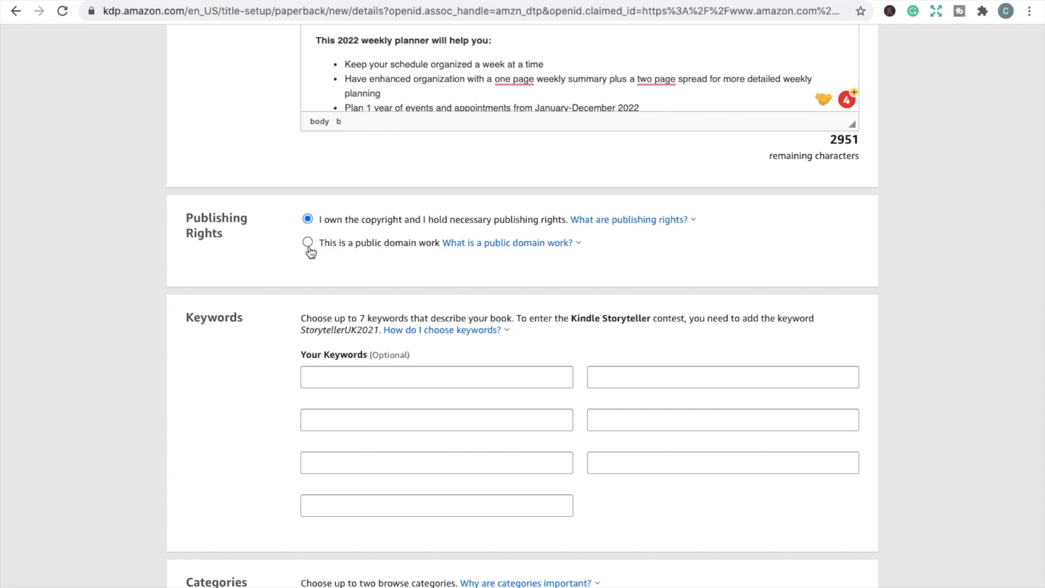
Enter "2022 planner calendar agenda organizer" as the first keyword
{"action": "scroll", "coordinate": [294, 260], "scroll_direction": "down", "scroll_amount": 3}
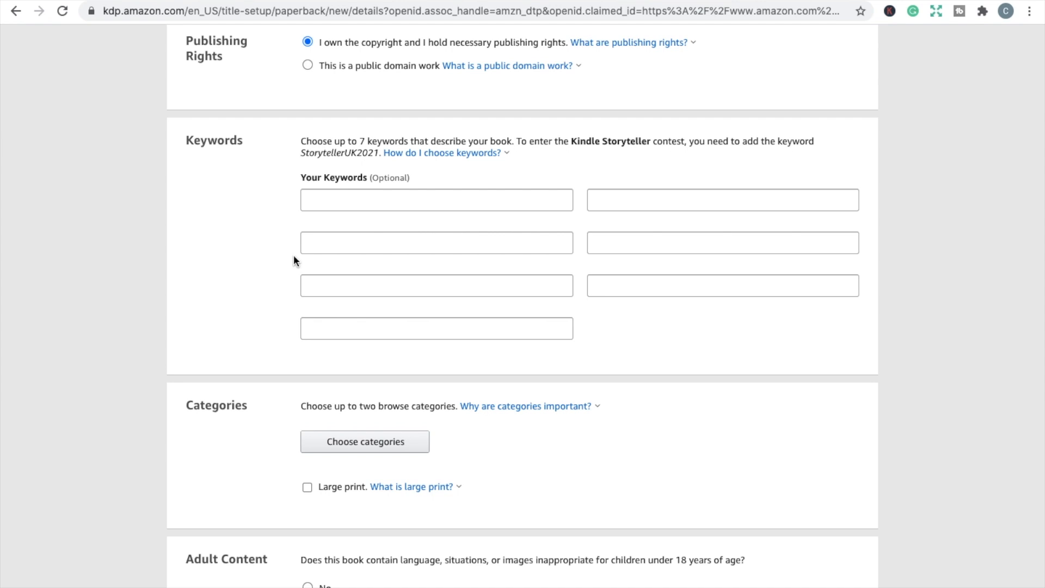
{"action": "left_click", "coordinate": [336, 204]}
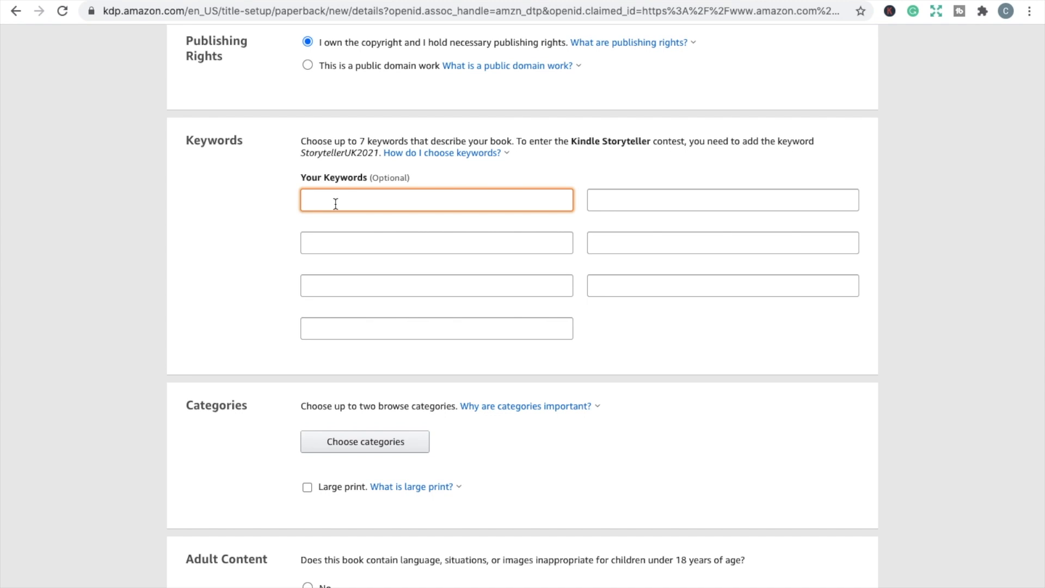
{"action": "type", "text": "2022 planner calendar agenda org"}
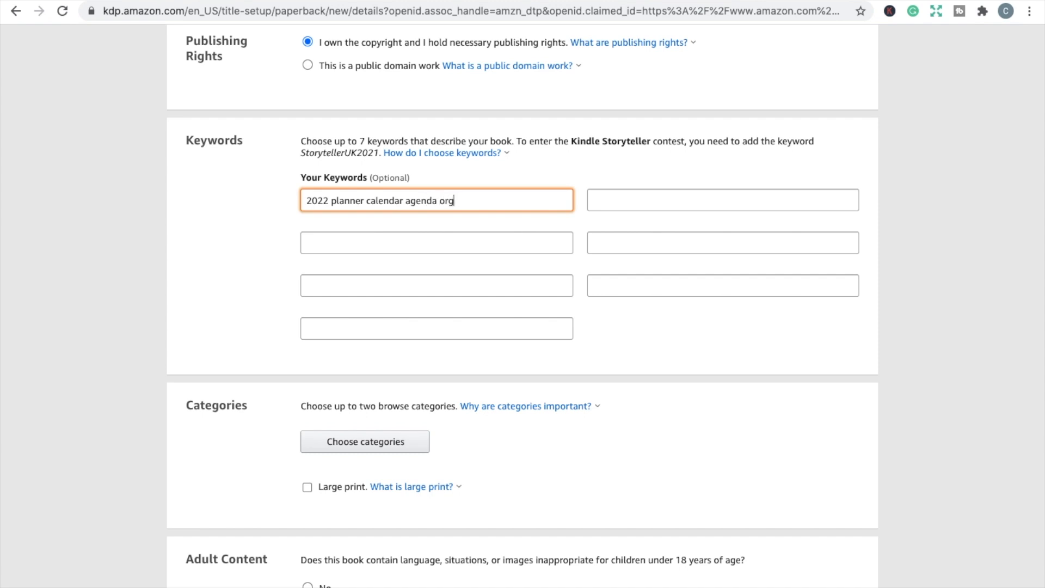
{"action": "type", "text": "anizer"}
{"action": "key", "text": "Tab"}
Enter "planner with to do list notes section time slots" as the second keyword
{"action": "type", "text": "pl"}
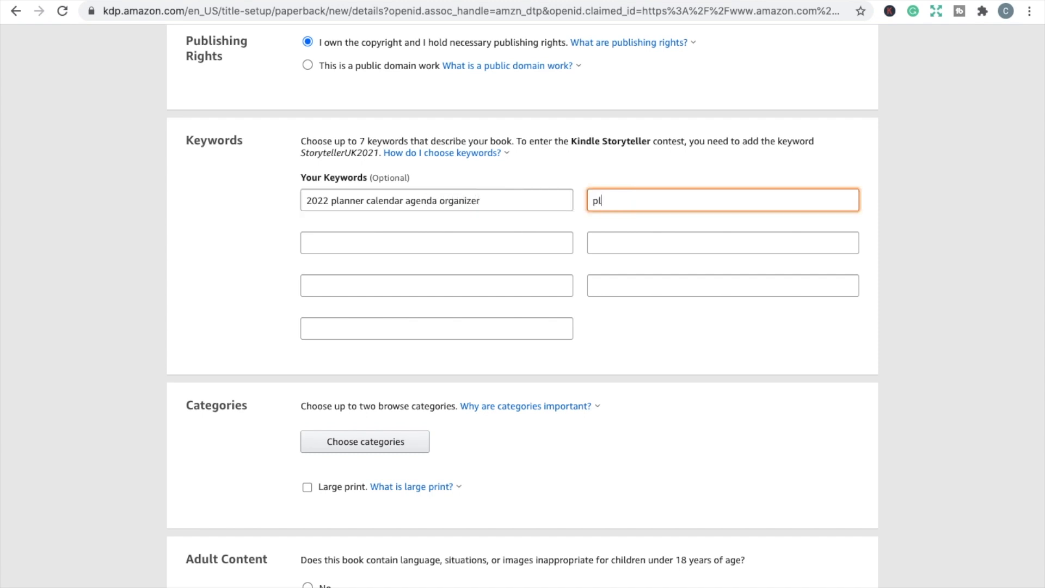
{"action": "type", "text": "anner with to do list notes sec"}
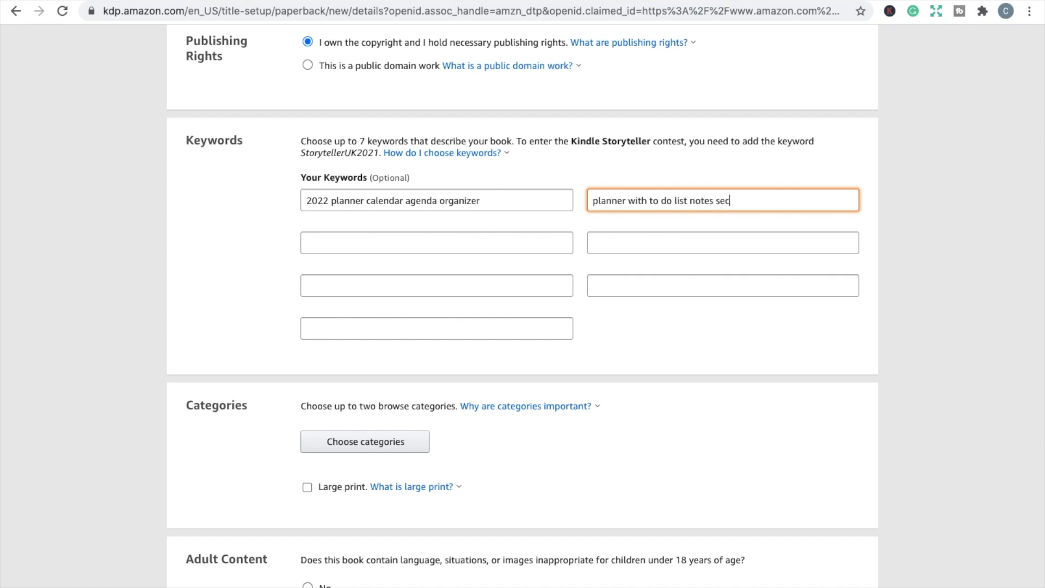
{"action": "type", "text": "tion time slots"}
{"action": "key", "text": "Tab"}
Enter "2021 monthly weekly yearly planner journal address" as the third keyword and "flower calendar planner weekly large 8.5x11" as the fourth
{"action": "type", "text": "2021 mont"}
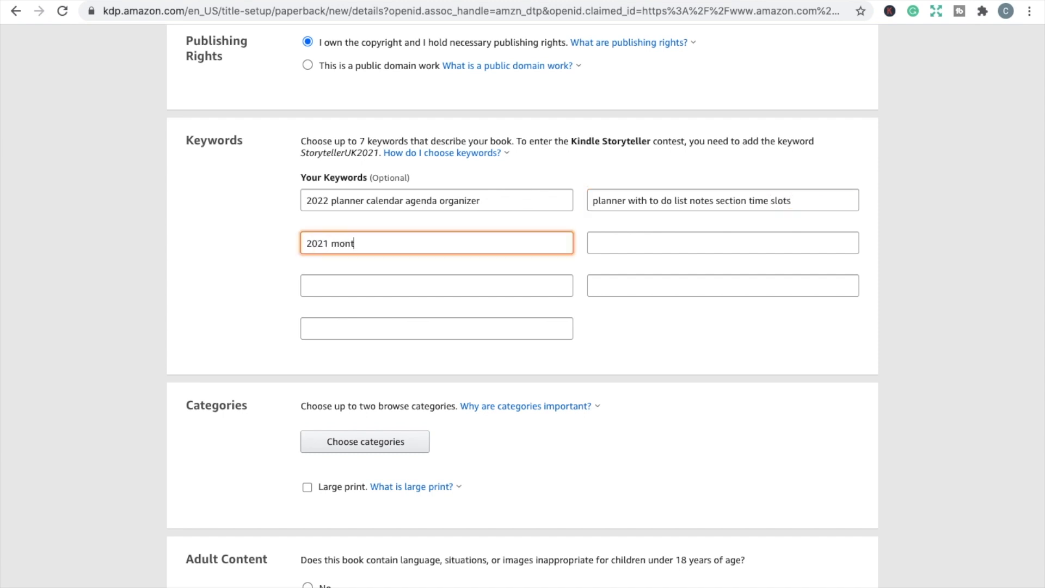
{"action": "type", "text": "hly weekly yearly planner "}
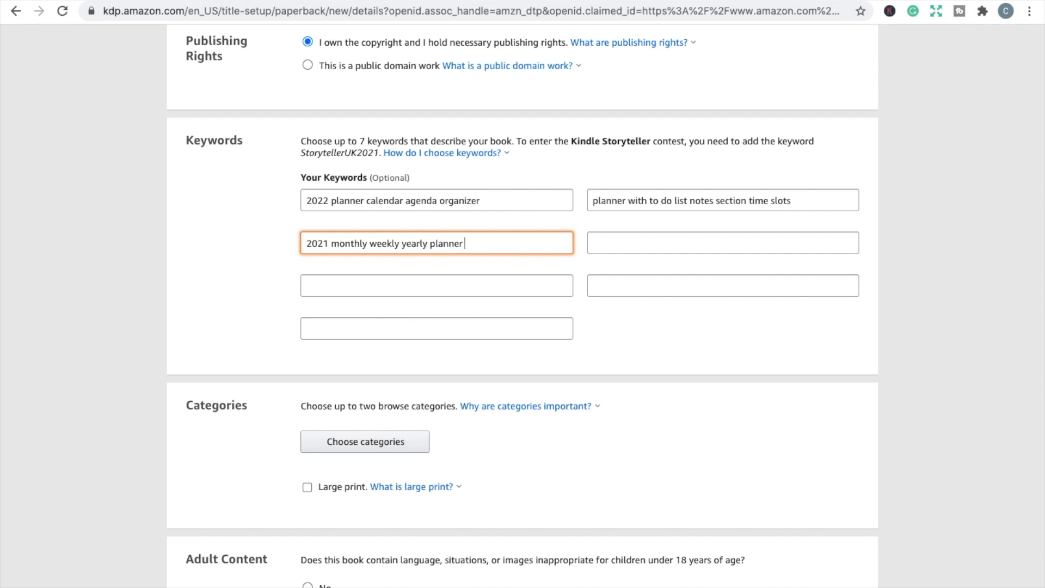
{"action": "type", "text": "journal address"}
{"action": "left_click", "coordinate": [593, 243]}
{"action": "type", "text": "flower calendar"}
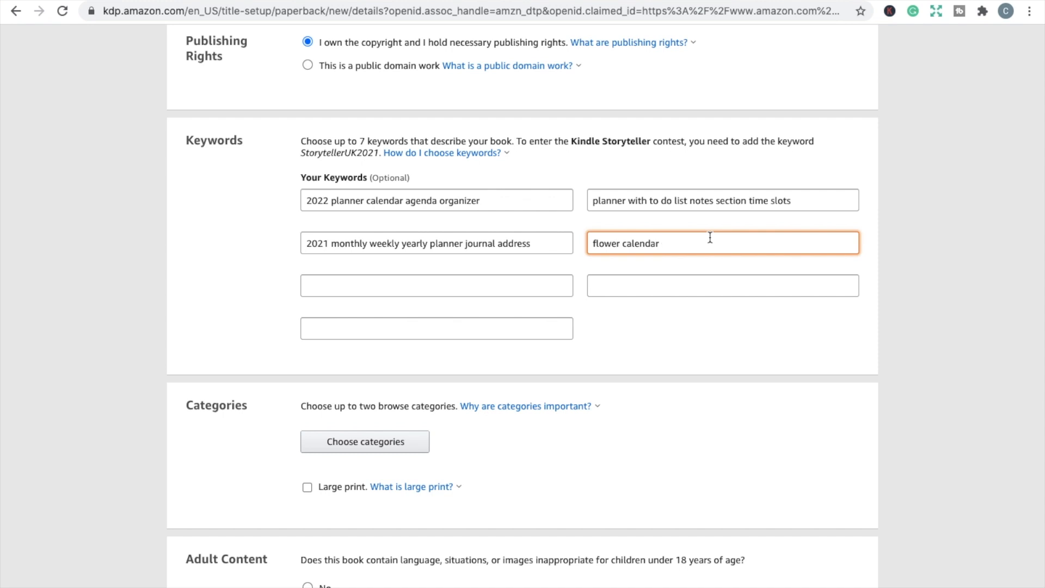
{"action": "type", "text": "planner weekly large 8.5x11"}
Enter "2021 planner large 8.5x11 women girls mom work" as the fifth keyword and "rose flower floral planner notebook 2022" as the sixth
{"action": "key", "text": "Tab"}
{"action": "type", "text": "20"}
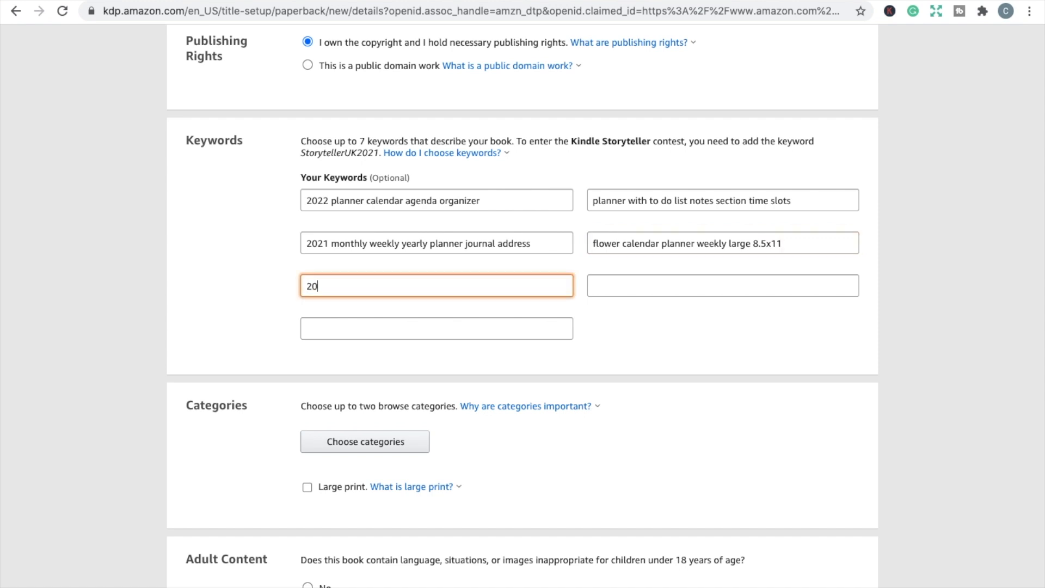
{"action": "type", "text": "21 planner large 8.5x1"}
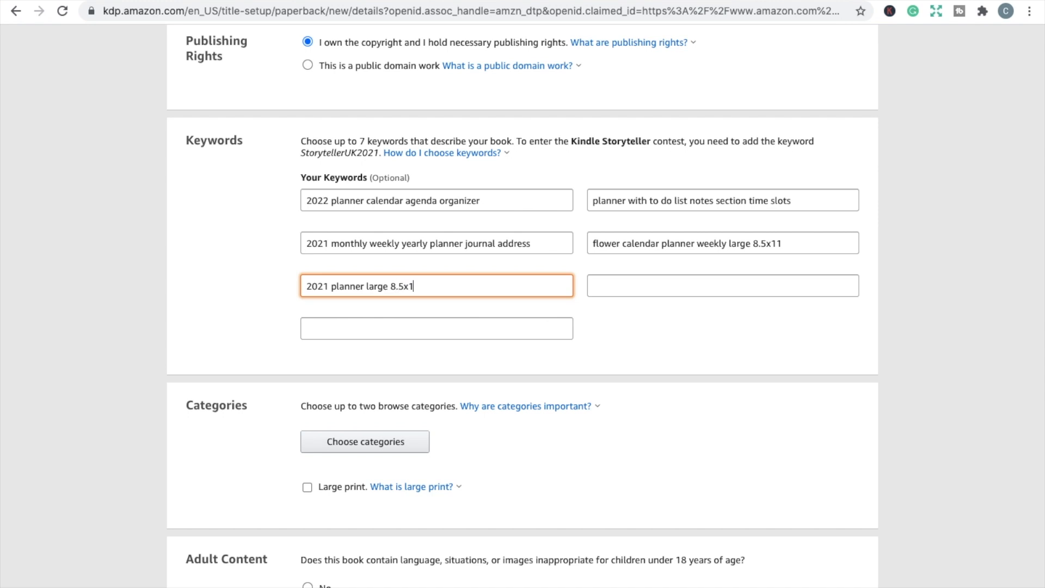
{"action": "type", "text": "1 women girls mom work"}
{"action": "key", "text": "Tab"}
{"action": "type", "text": "rose flower"}
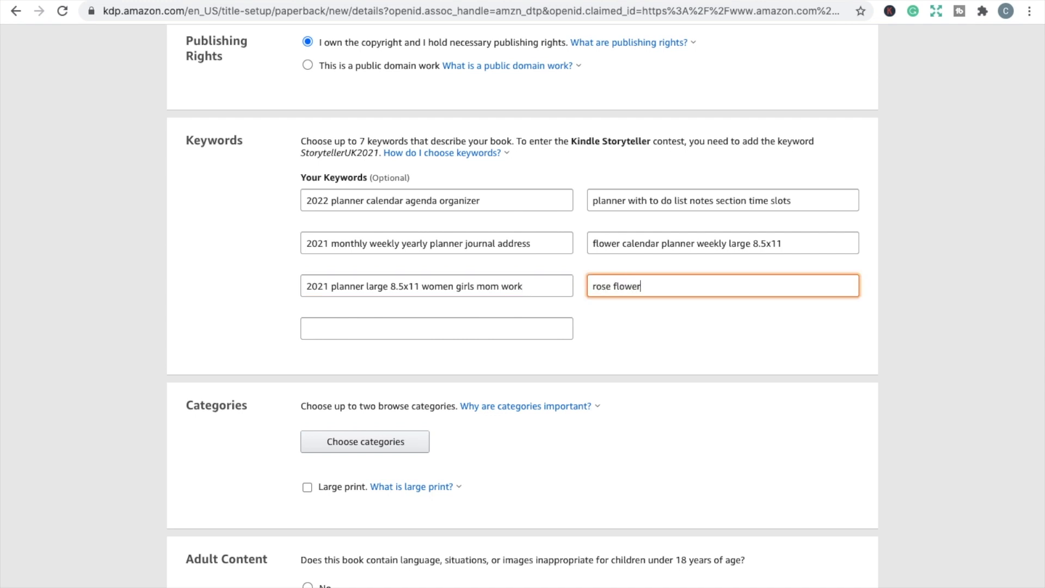
{"action": "type", "text": " floral planner notebo"}
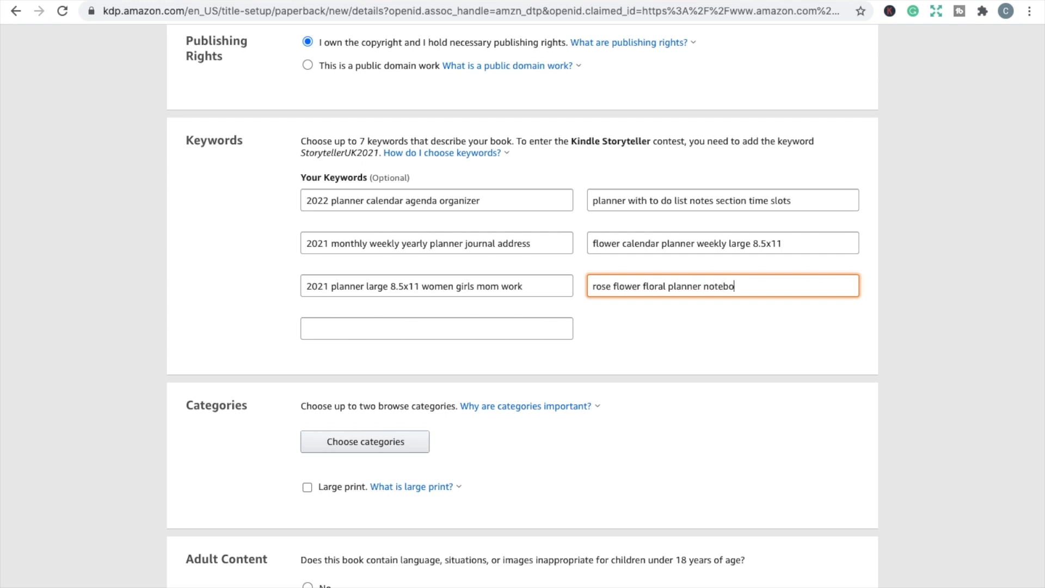
{"action": "type", "text": "ok 2022"}
Enter "2021 planner cute floral goals calendar notebook" as the seventh keyword and open the selection of browse categories
{"action": "left_click", "coordinate": [436, 328]}
{"action": "type", "text": "20"}
{"action": "type", "text": "planner cute floral goals calendar notebook"}
{"action": "scroll", "coordinate": [585, 304], "scroll_direction": "down", "scroll_amount": 3}
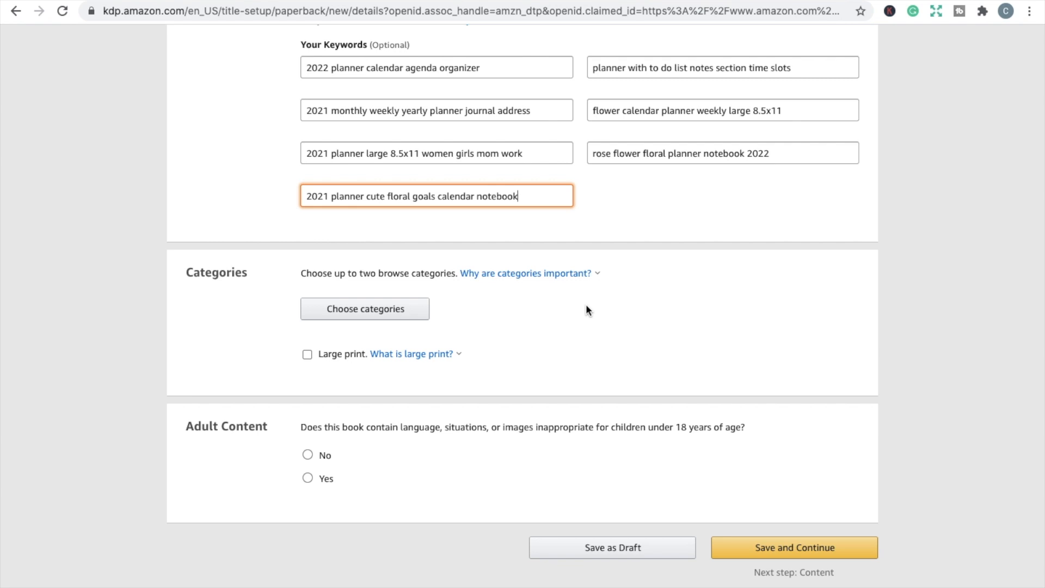
{"action": "left_click", "coordinate": [388, 309]}
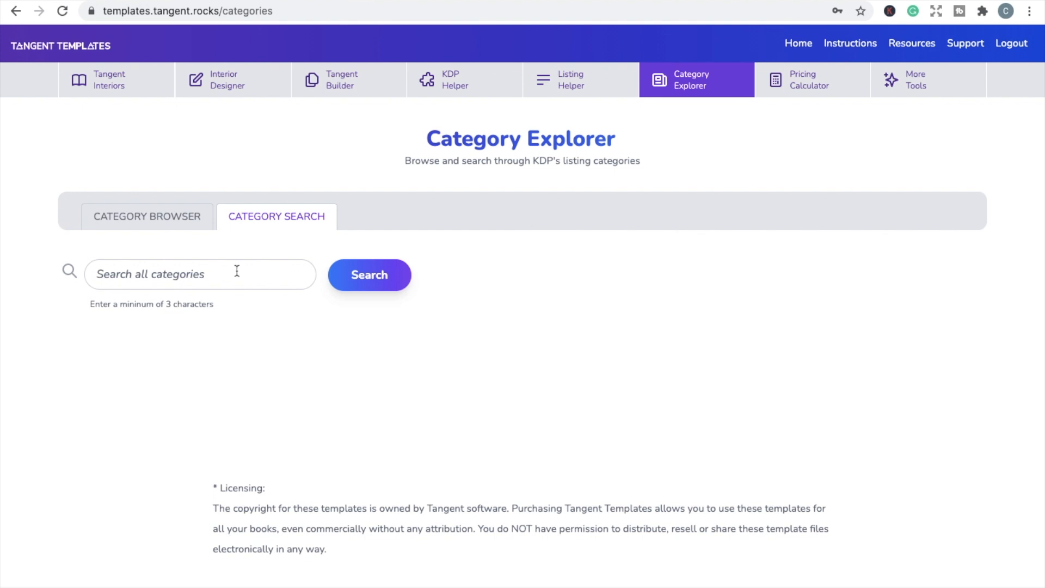
Switch to the Tangent Templates Category Explorer and search all categories for "planner"
{"action": "left_click", "coordinate": [236, 271]}
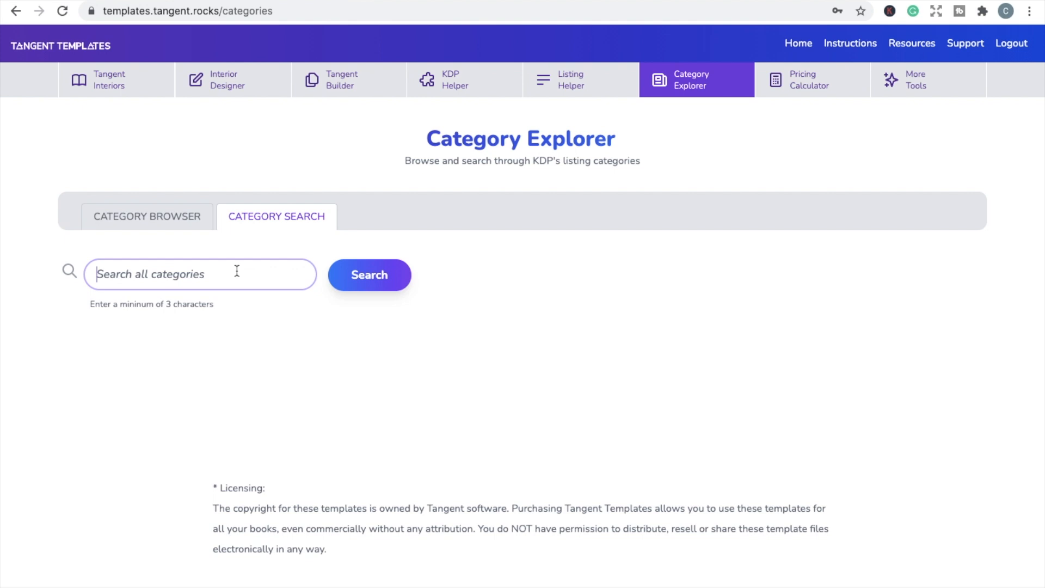
{"action": "type", "text": "planner"}
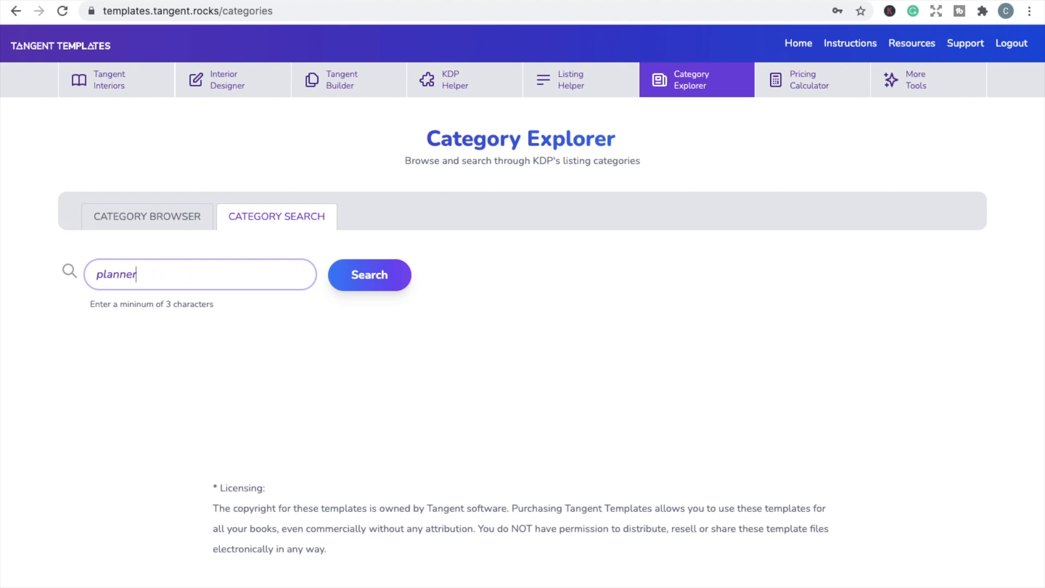
{"action": "left_click", "coordinate": [368, 282]}
Search the Category Explorer for "calendar" instead of the previous term
{"action": "left_click_drag", "start_coordinate": [211, 276], "coordinate": [33, 267]}
{"action": "type", "text": "caldne"}
{"action": "key", "text": "BackSpace"}
{"action": "key", "text": "BackSpace"}
{"action": "key", "text": "BackSpace"}
{"action": "type", "text": "ande"}
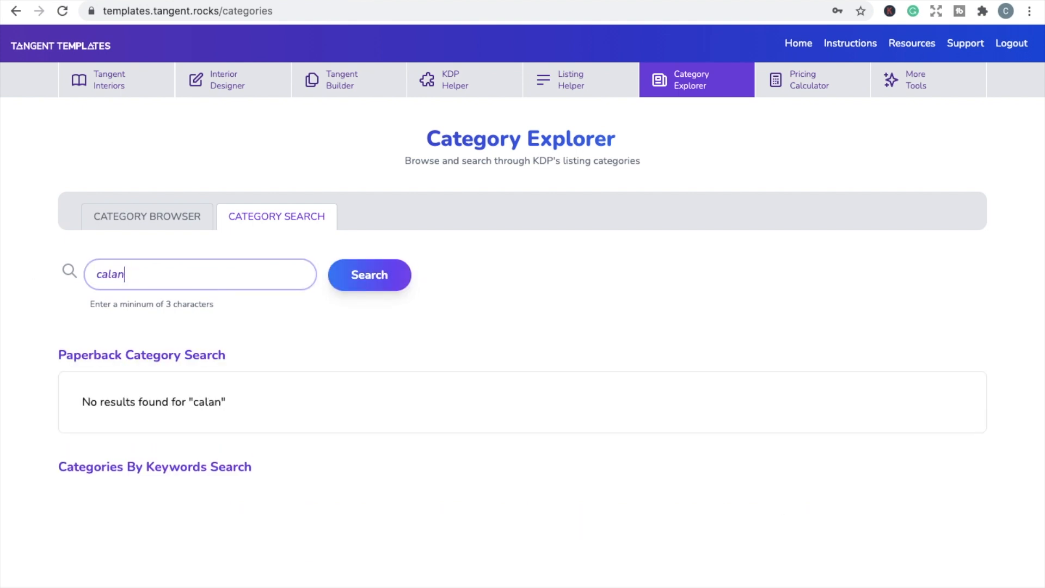
{"action": "key", "text": "BackSpace"}
{"action": "key", "text": "BackSpace"}
{"action": "key", "text": "BackSpace"}
{"action": "key", "text": "BackSpace"}
{"action": "type", "text": "endar"}
{"action": "left_click", "coordinate": [371, 278]}
Search the Category Explorer for "flower" and look through the matching paperback categories
{"action": "left_click_drag", "start_coordinate": [186, 273], "coordinate": [31, 266]}
{"action": "type", "text": "flower"}
{"action": "scroll", "coordinate": [129, 349], "scroll_direction": "down", "scroll_amount": 2}
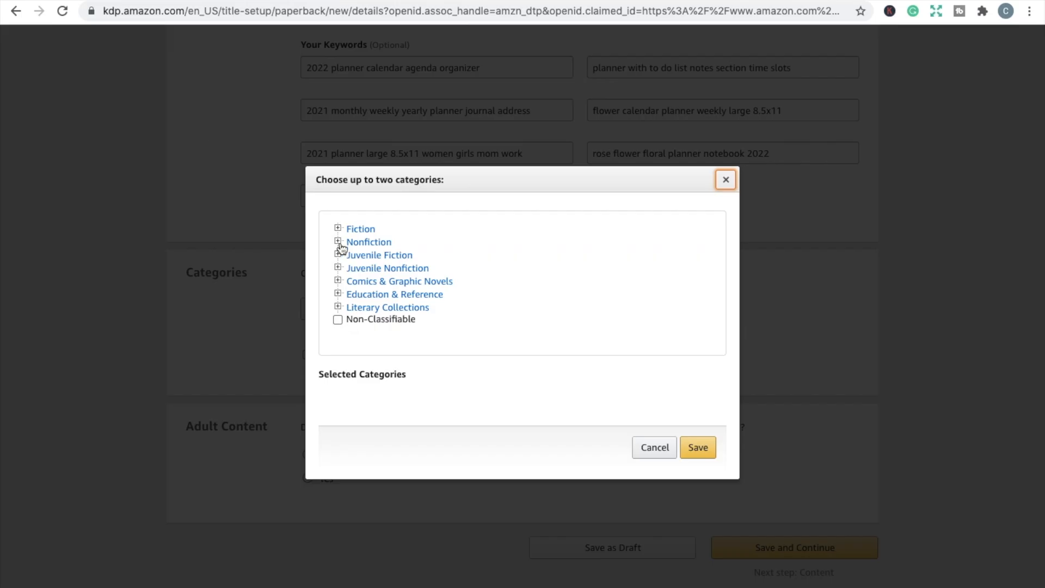
Switch back to Kindle Direct Publishing and save Nonfiction > Nature > Plants > Flowers as the first browse category
{"action": "left_click", "coordinate": [342, 246]}
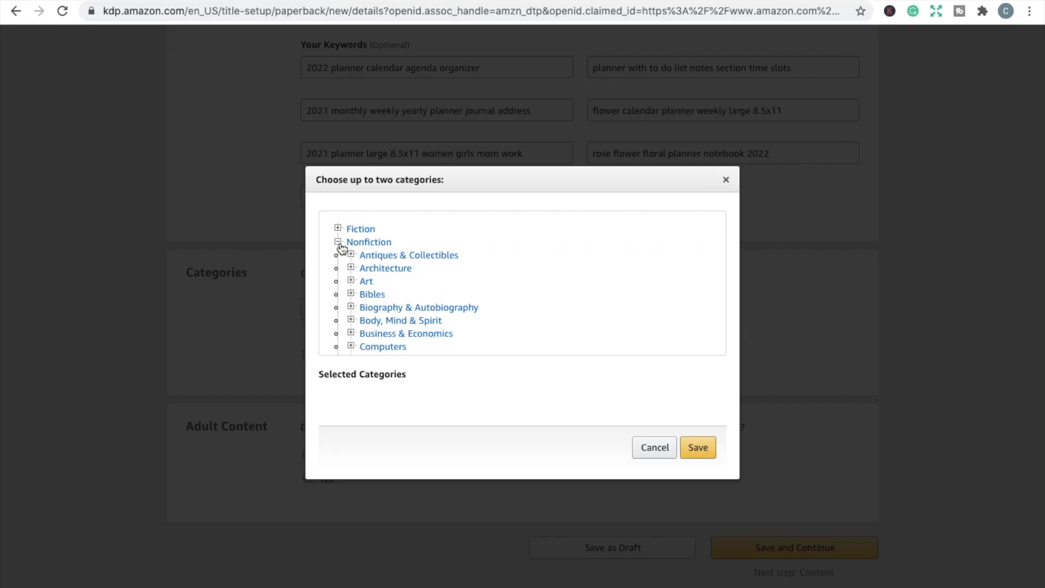
{"action": "scroll", "coordinate": [361, 319], "scroll_direction": "down", "scroll_amount": 2}
{"action": "scroll", "coordinate": [366, 325], "scroll_direction": "down", "scroll_amount": 3}
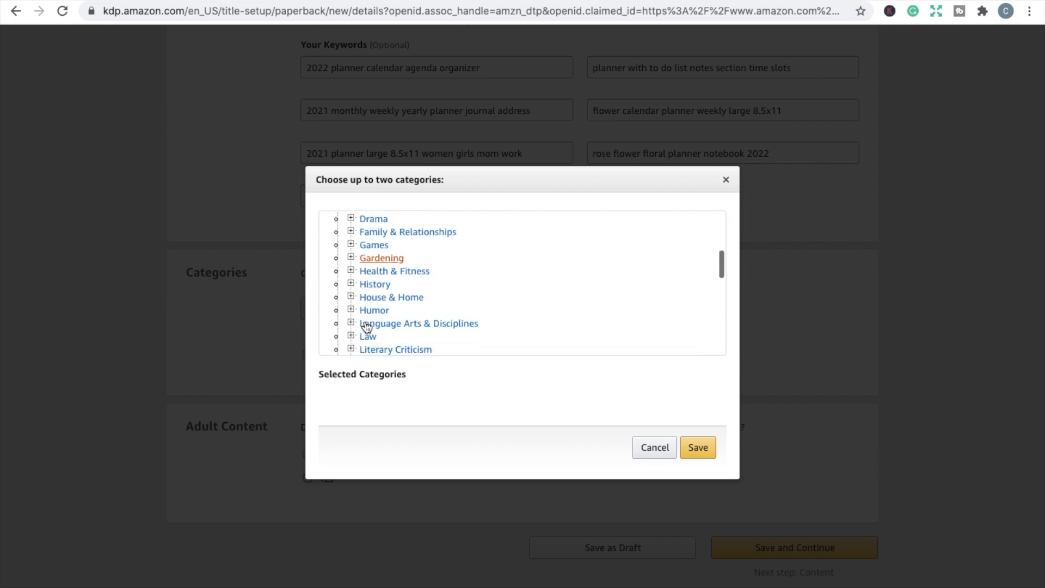
{"action": "scroll", "coordinate": [366, 326], "scroll_direction": "down", "scroll_amount": 3}
{"action": "left_click", "coordinate": [351, 294]}
{"action": "scroll", "coordinate": [375, 308], "scroll_direction": "down", "scroll_amount": 3}
{"action": "scroll", "coordinate": [379, 309], "scroll_direction": "up", "scroll_amount": 1}
{"action": "scroll", "coordinate": [380, 309], "scroll_direction": "down", "scroll_amount": 3}
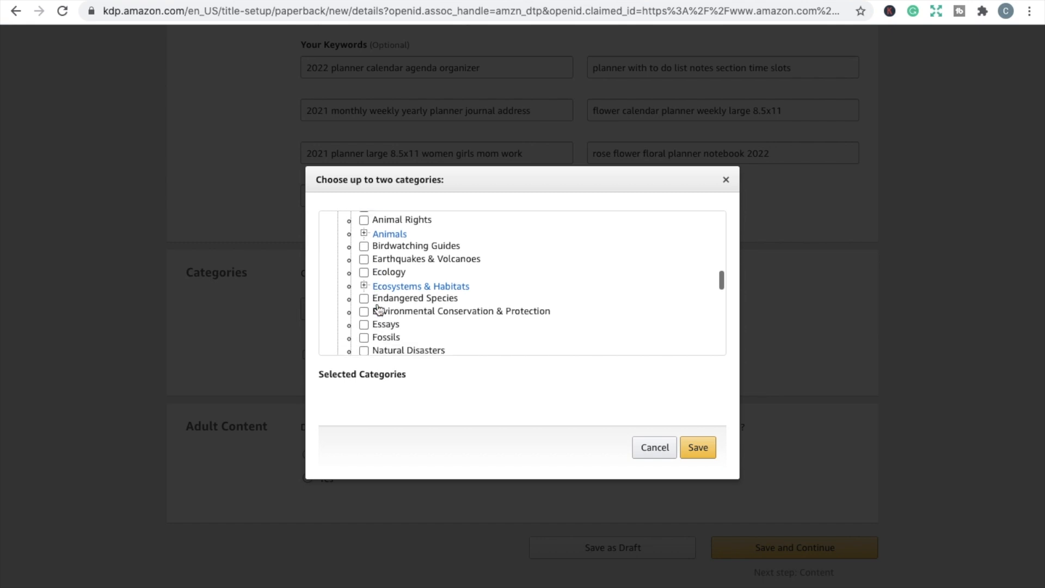
{"action": "left_click", "coordinate": [364, 277]}
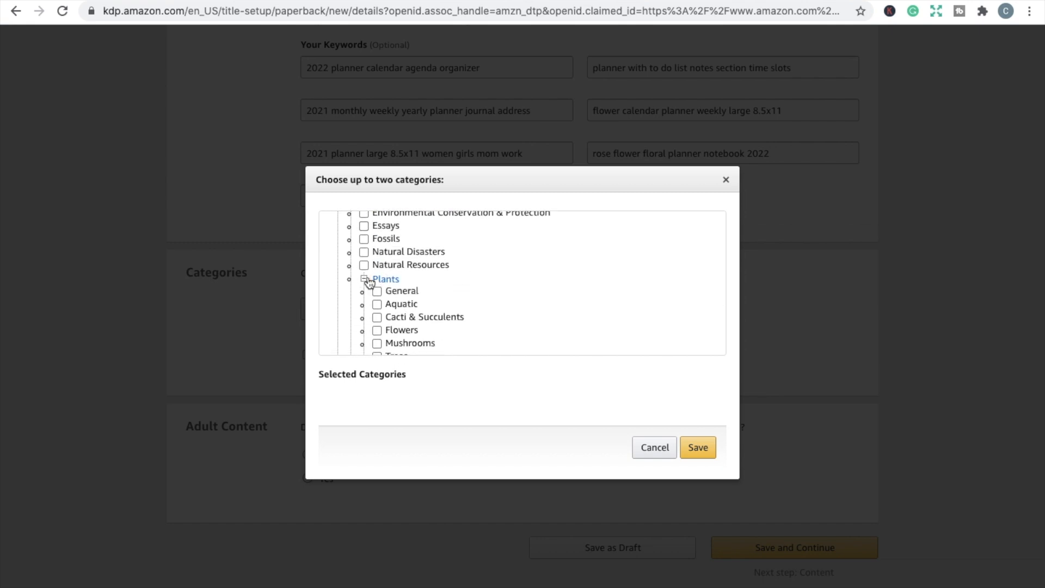
{"action": "scroll", "coordinate": [403, 297], "scroll_direction": "down", "scroll_amount": 2}
{"action": "left_click", "coordinate": [376, 271]}
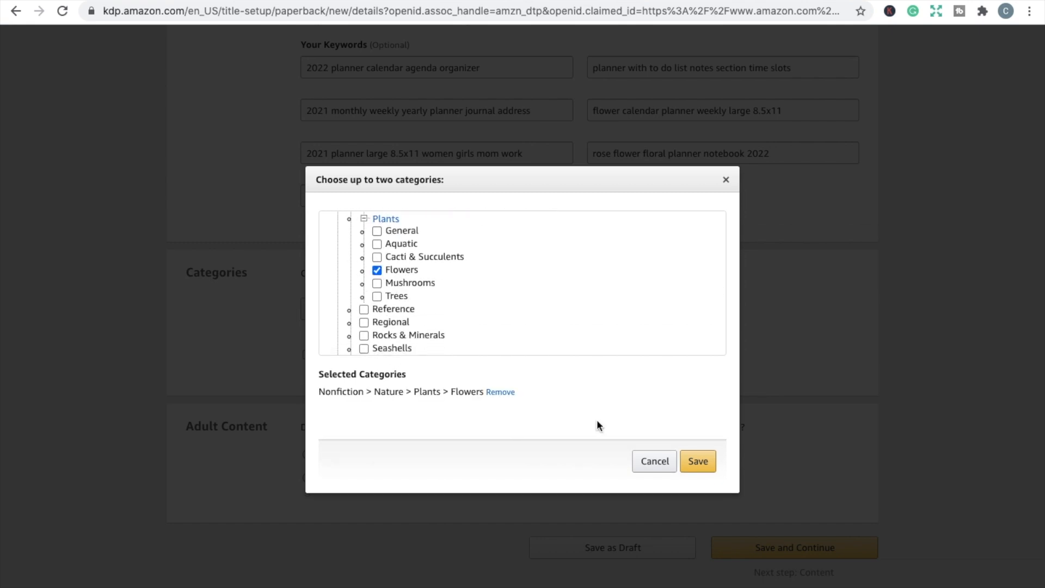
{"action": "left_click", "coordinate": [697, 462]}
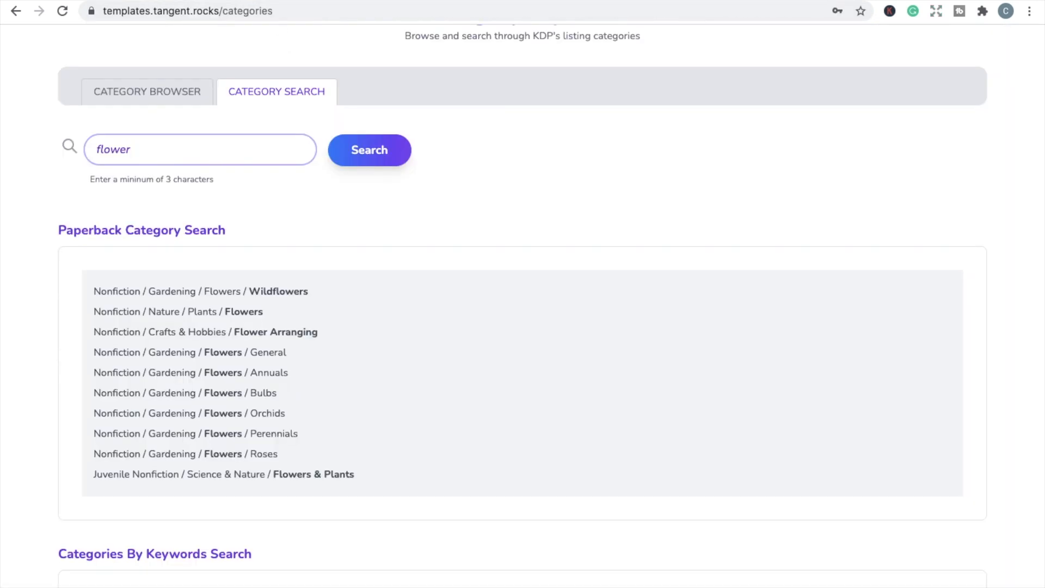
Switch to the Tangent Templates Category Explorer and search for "organization" and "organize" to find a second category
{"action": "double_click", "coordinate": [145, 154]}
{"action": "type", "text": "organization"}
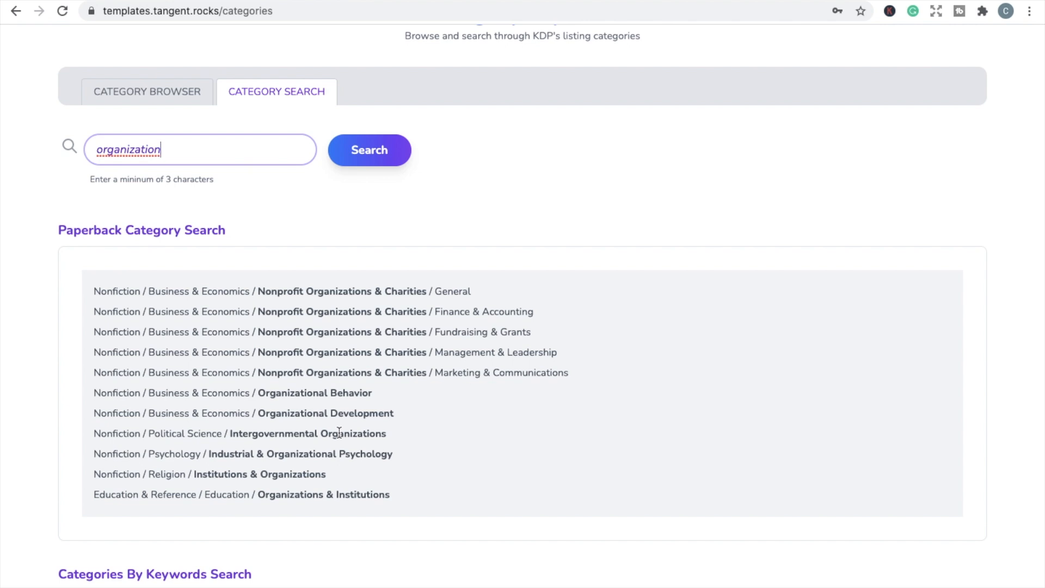
{"action": "key", "text": "BackSpace"}
{"action": "key", "text": "BackSpace"}
{"action": "key", "text": "BackSpace"}
{"action": "key", "text": "BackSpace"}
{"action": "key", "text": "BackSpace"}
{"action": "type", "text": "e"}
{"action": "left_click", "coordinate": [379, 157]}
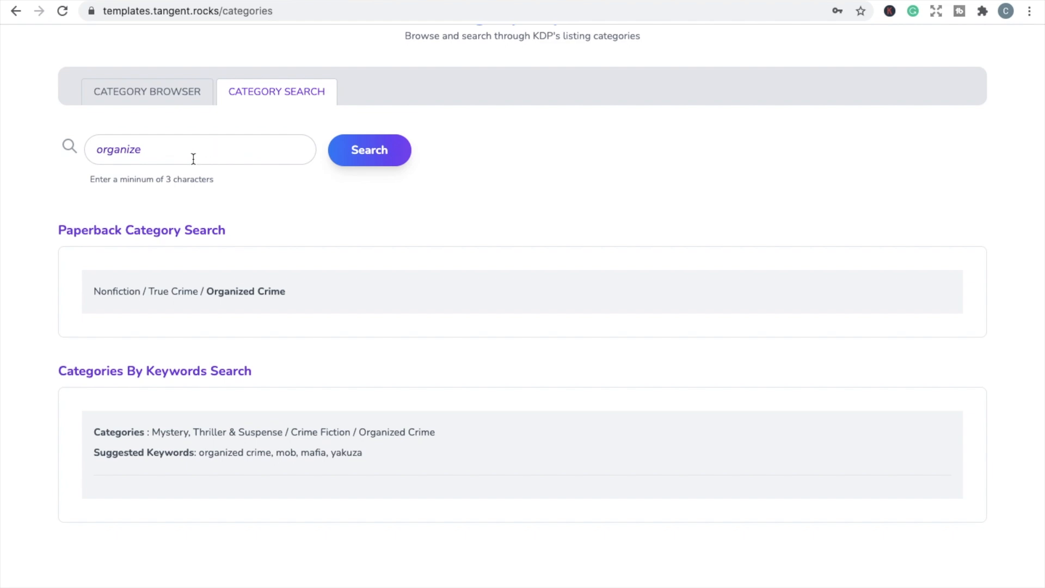
Search the Category Explorer for "schedule" and for "time"
{"action": "left_click_drag", "start_coordinate": [193, 158], "coordinate": [23, 154]}
{"action": "type", "text": "schedule"}
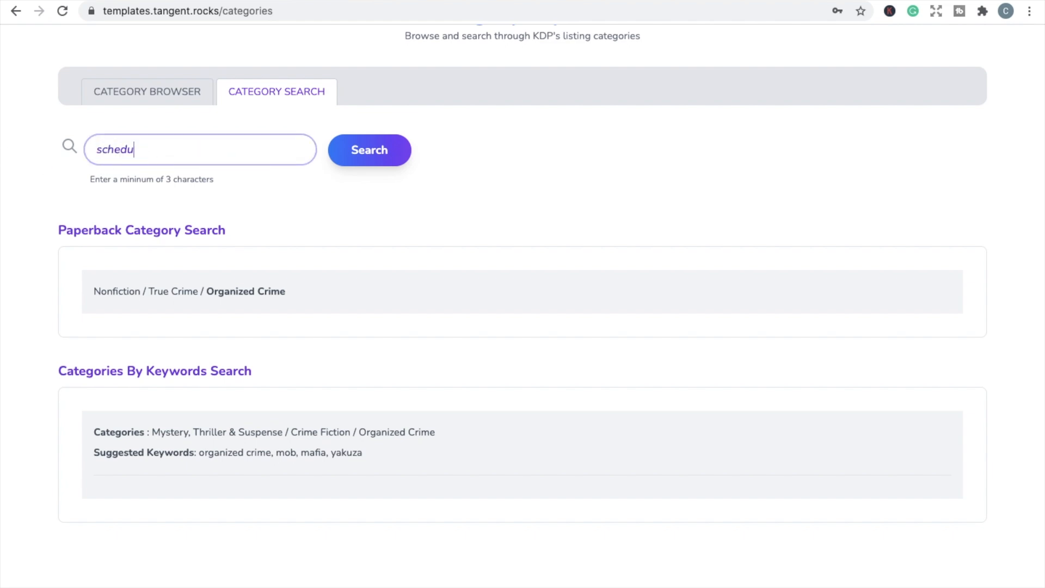
{"action": "key", "text": "Return"}
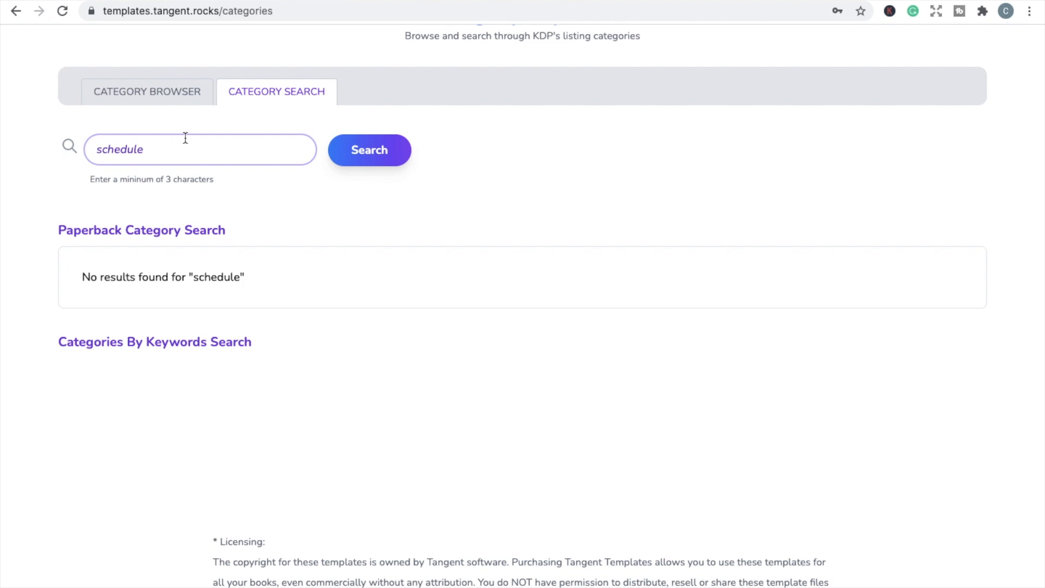
{"action": "left_click_drag", "start_coordinate": [169, 140], "coordinate": [50, 132]}
{"action": "type", "text": "time"}
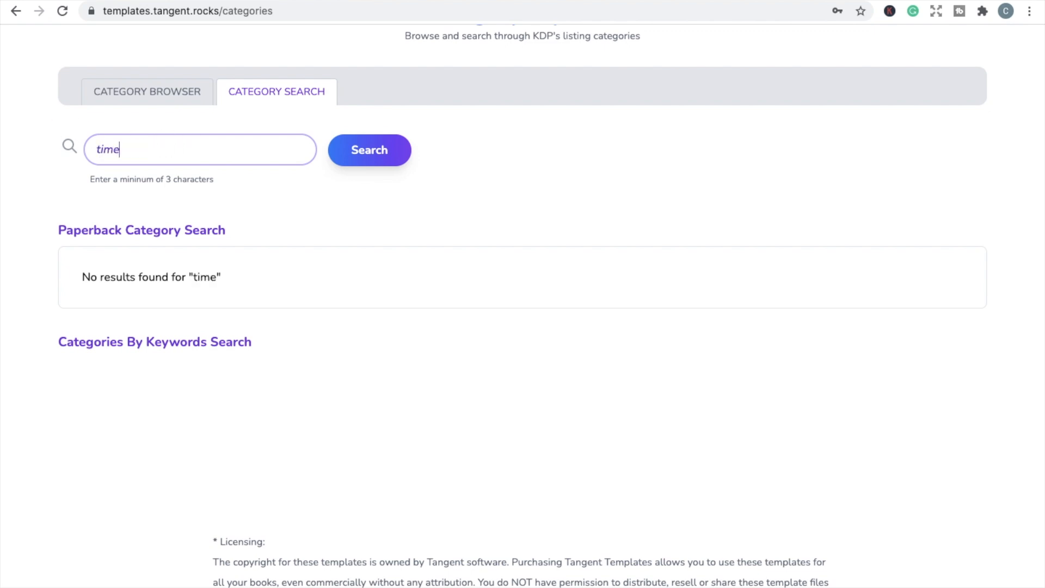
{"action": "key", "text": "Return"}
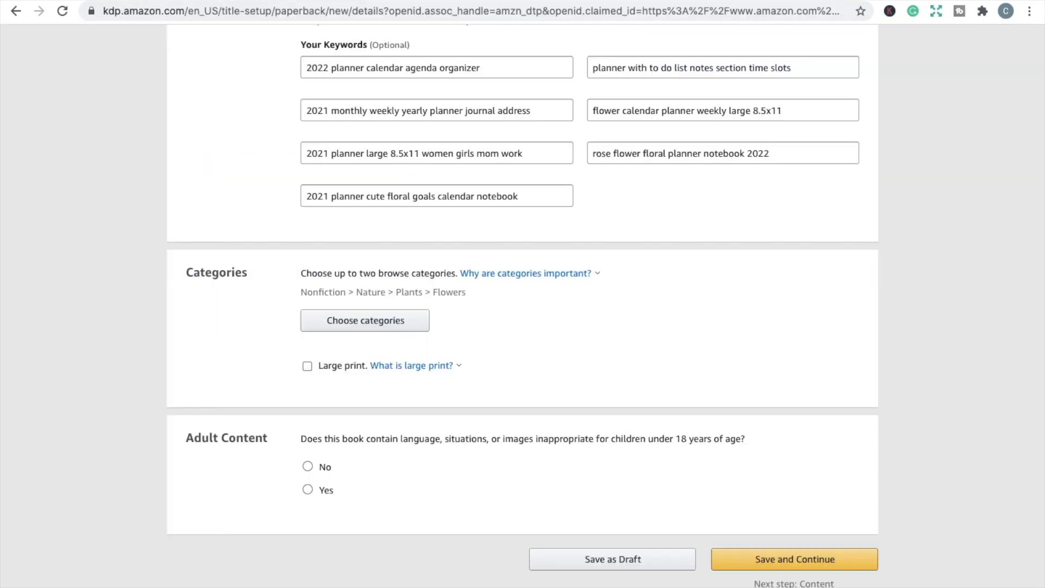
Switch back to Kindle Direct Publishing and save Nonfiction > Self-Help > Self-Management > Time Management as the second browse category
{"action": "left_click", "coordinate": [375, 321]}
{"action": "scroll", "coordinate": [377, 320], "scroll_direction": "up", "scroll_amount": 4}
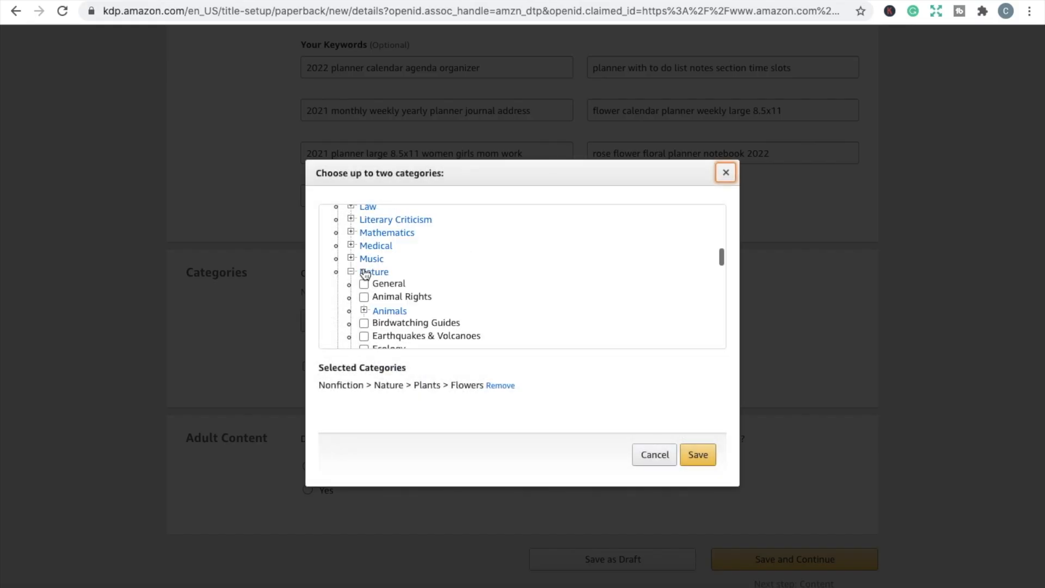
{"action": "left_click", "coordinate": [354, 274]}
{"action": "scroll", "coordinate": [354, 278], "scroll_direction": "down", "scroll_amount": 3}
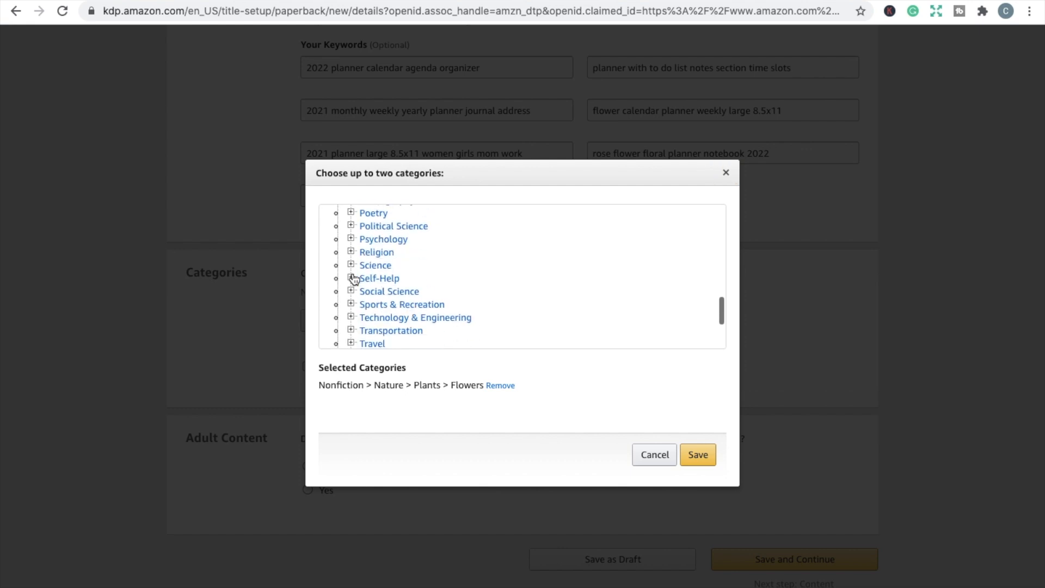
{"action": "left_click", "coordinate": [351, 278]}
{"action": "scroll", "coordinate": [352, 272], "scroll_direction": "down", "scroll_amount": 2}
{"action": "scroll", "coordinate": [352, 272], "scroll_direction": "down", "scroll_amount": 4}
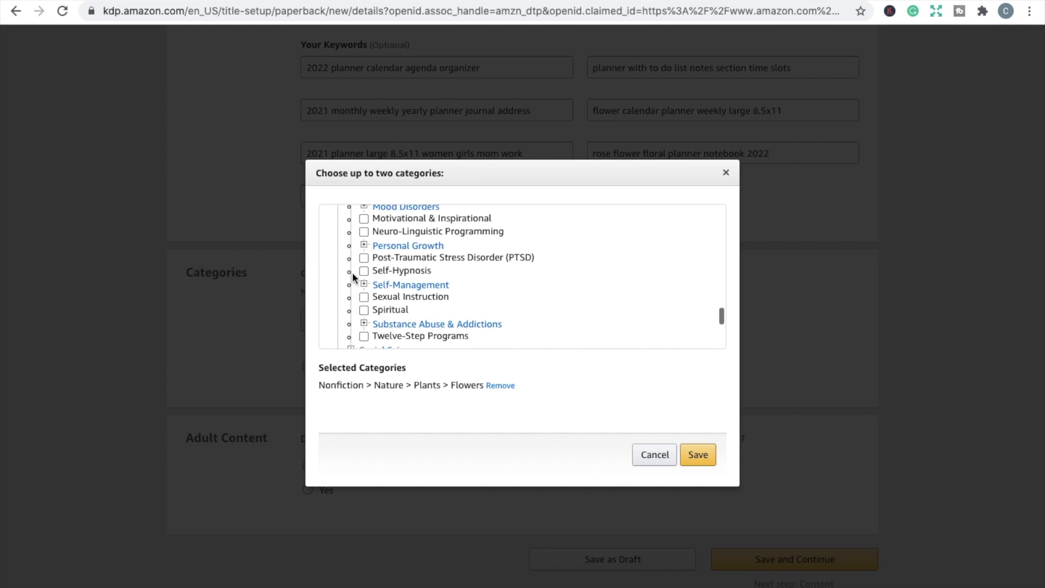
{"action": "scroll", "coordinate": [352, 272], "scroll_direction": "up", "scroll_amount": 1}
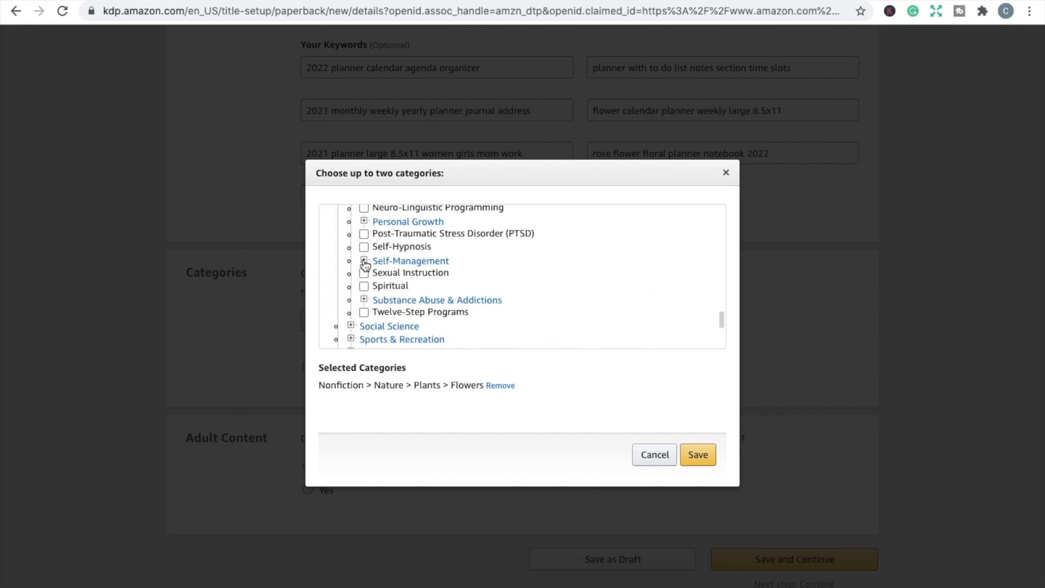
{"action": "left_click", "coordinate": [365, 262]}
{"action": "left_click", "coordinate": [377, 312]}
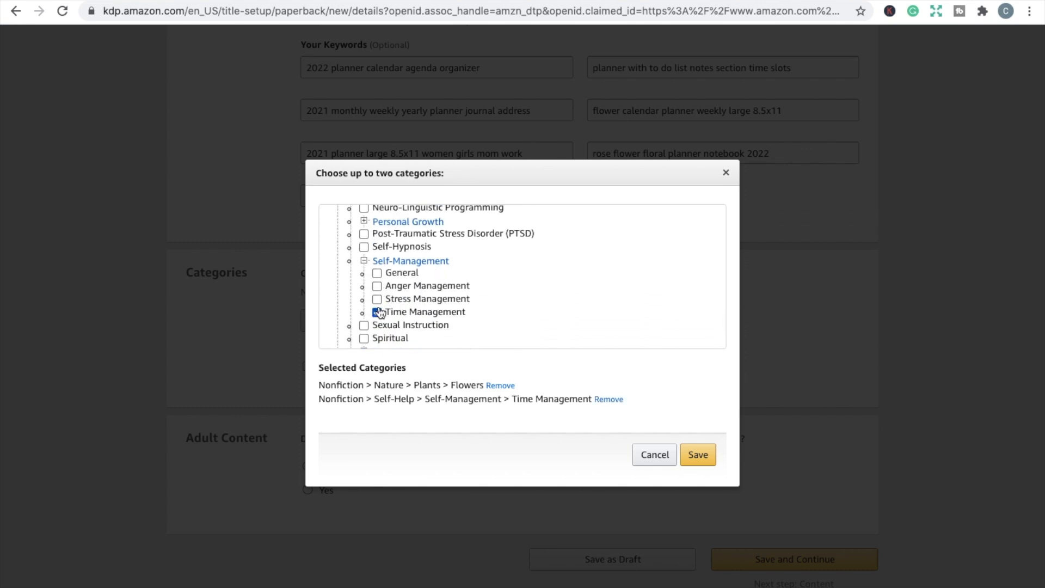
{"action": "left_click", "coordinate": [698, 455]}
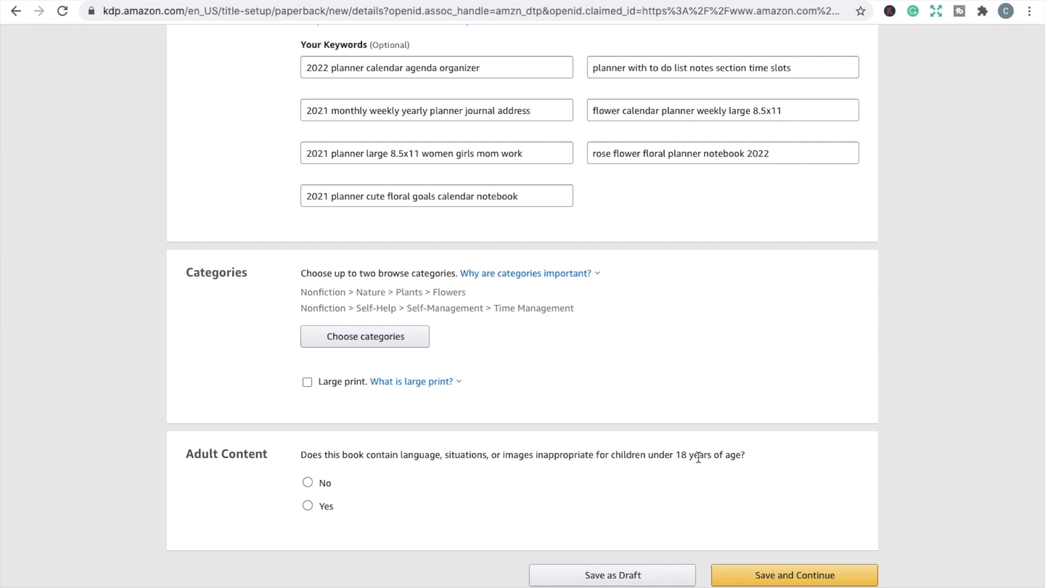
Answer No to the adult content question, save the paperback details and continue to the content page
{"action": "left_click", "coordinate": [308, 482]}
{"action": "left_click", "coordinate": [792, 569]}
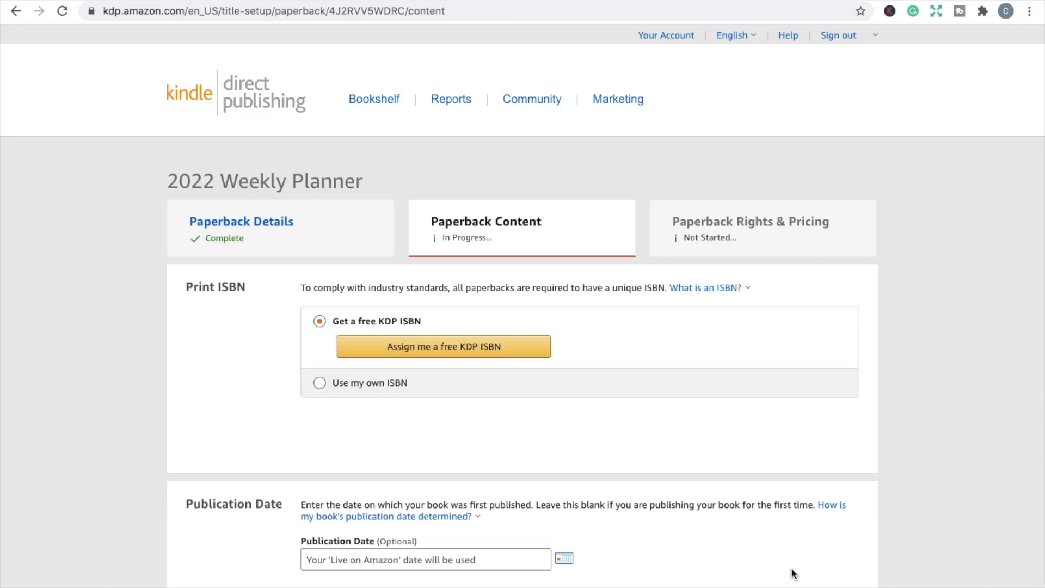
Assign a free KDP ISBN to the paperback and confirm the assignment
{"action": "scroll", "coordinate": [791, 572], "scroll_direction": "down", "scroll_amount": 3}
{"action": "left_click", "coordinate": [445, 205]}
{"action": "left_click", "coordinate": [857, 360]}
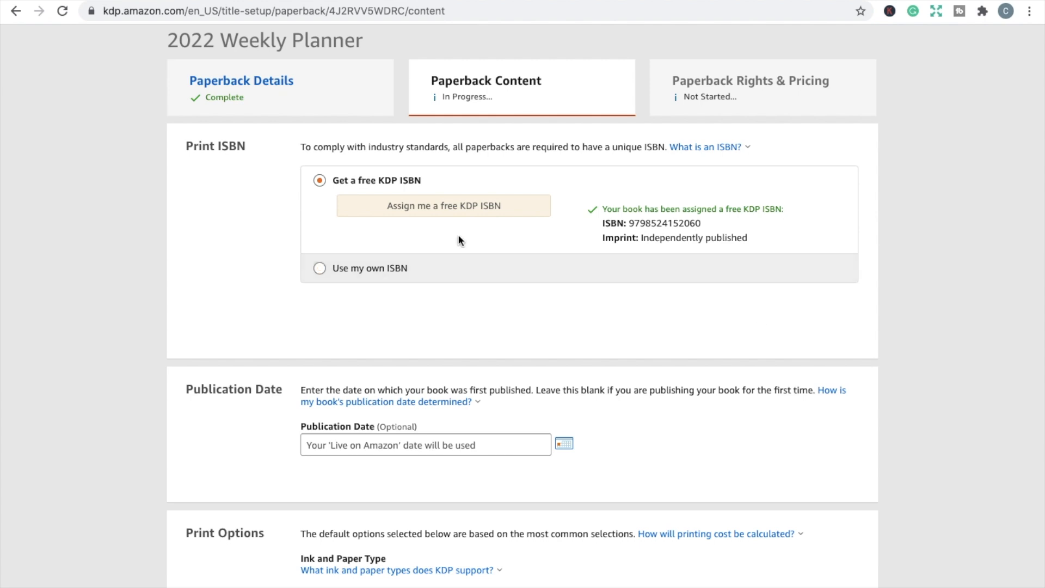
{"action": "scroll", "coordinate": [458, 240], "scroll_direction": "down", "scroll_amount": 2}
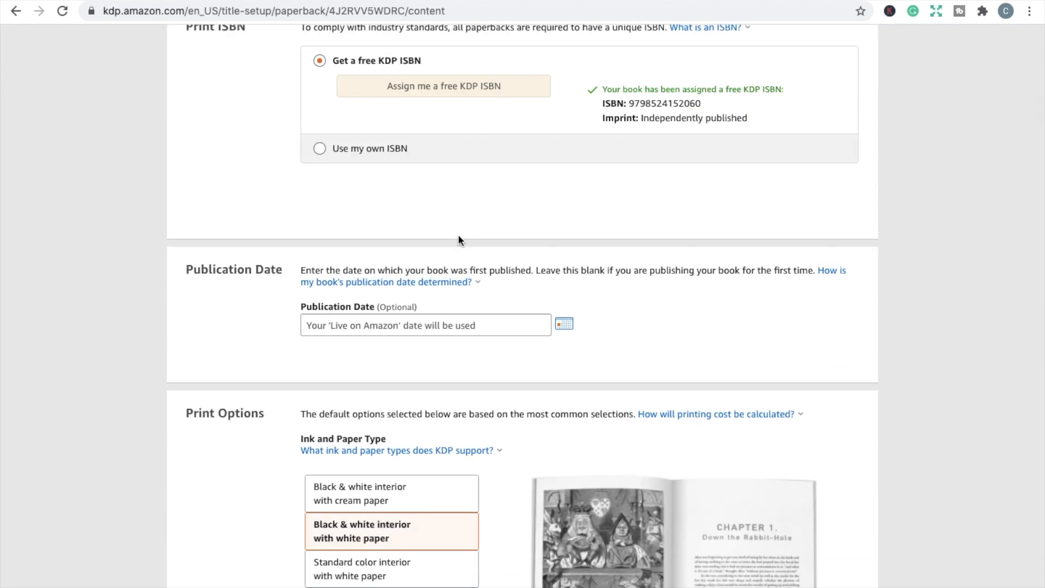
{"action": "scroll", "coordinate": [448, 94], "scroll_direction": "down", "scroll_amount": 2}
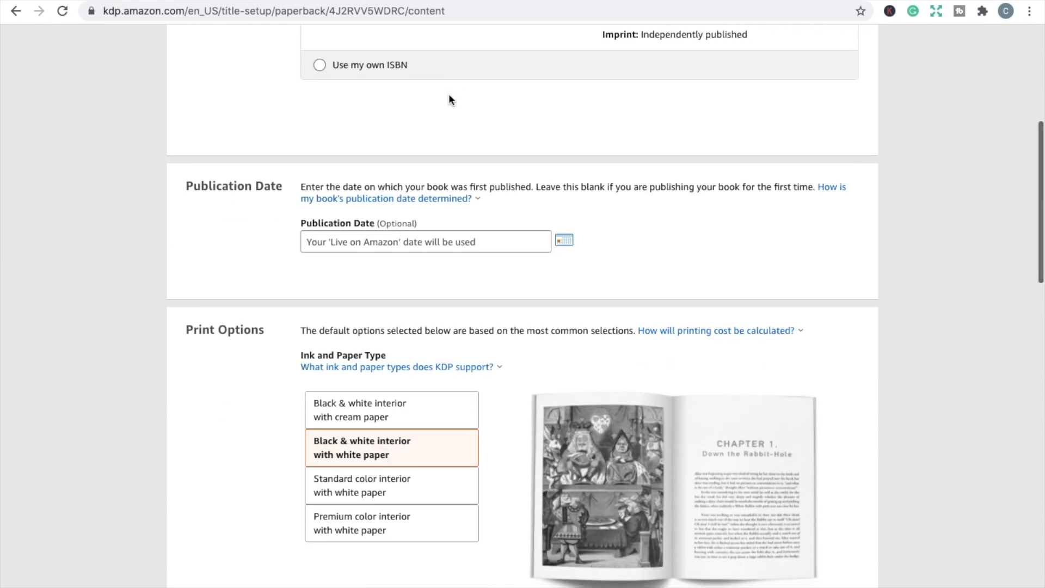
Set the paperback's trim size to 8.5 x 11 in and its bleed setting to Bleed (PDF only)
{"action": "scroll", "coordinate": [449, 94], "scroll_direction": "down", "scroll_amount": 5}
{"action": "scroll", "coordinate": [548, 176], "scroll_direction": "down", "scroll_amount": 1}
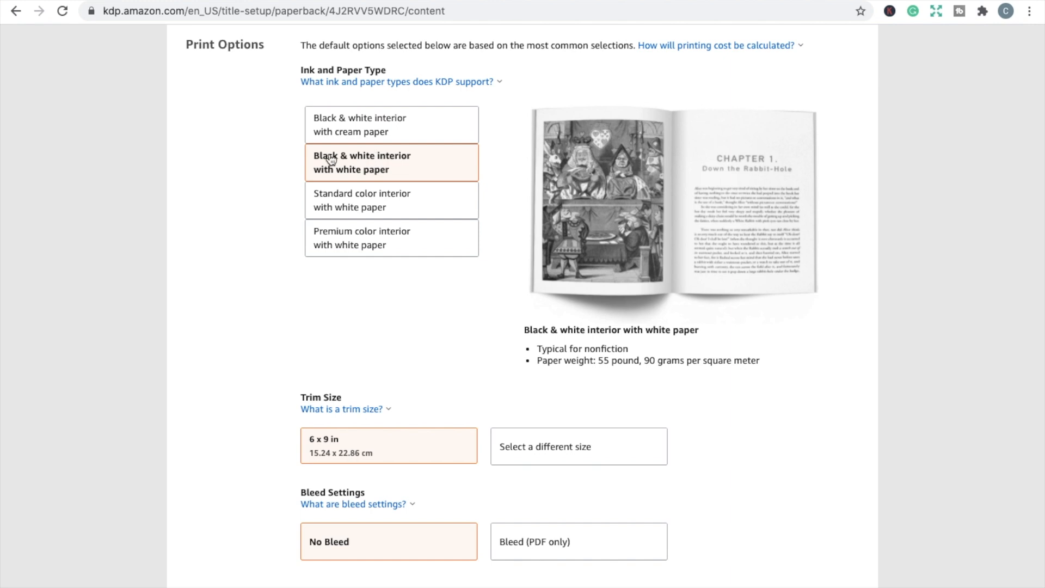
{"action": "scroll", "coordinate": [281, 179], "scroll_direction": "down", "scroll_amount": 1}
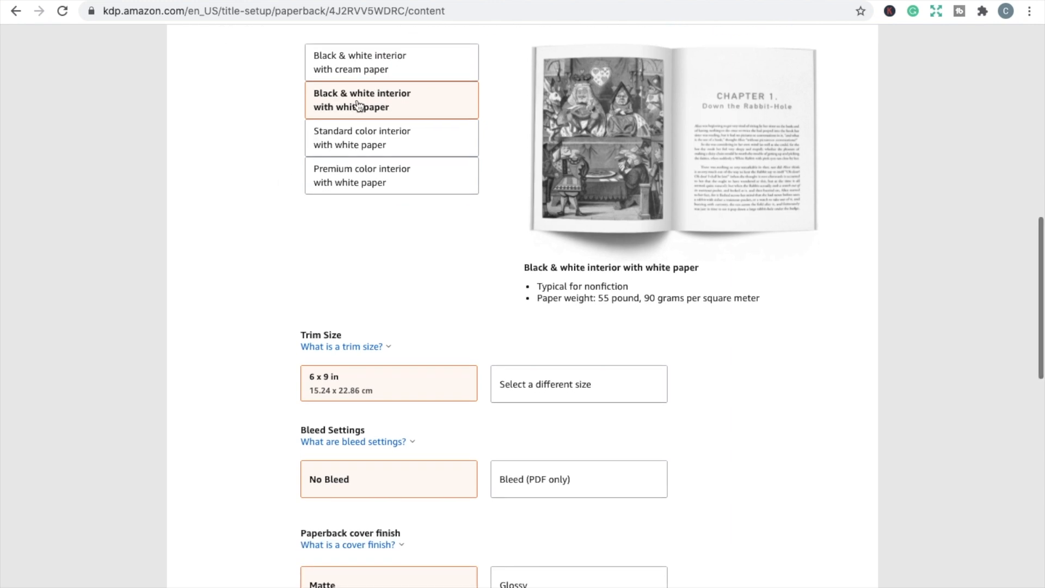
{"action": "scroll", "coordinate": [337, 163], "scroll_direction": "down", "scroll_amount": 3}
{"action": "left_click", "coordinate": [538, 200]}
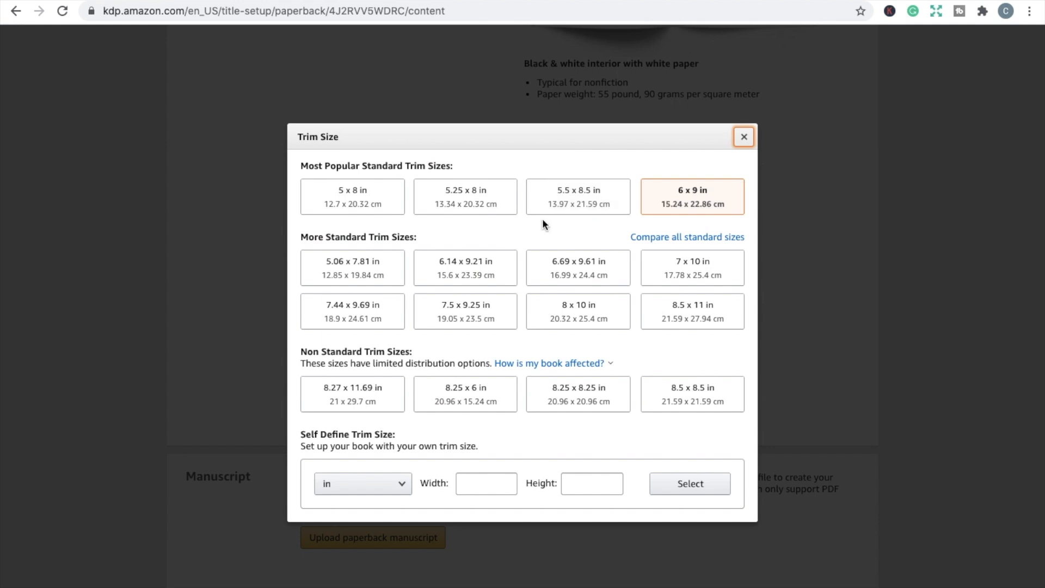
{"action": "left_click", "coordinate": [664, 309]}
{"action": "left_click", "coordinate": [568, 295]}
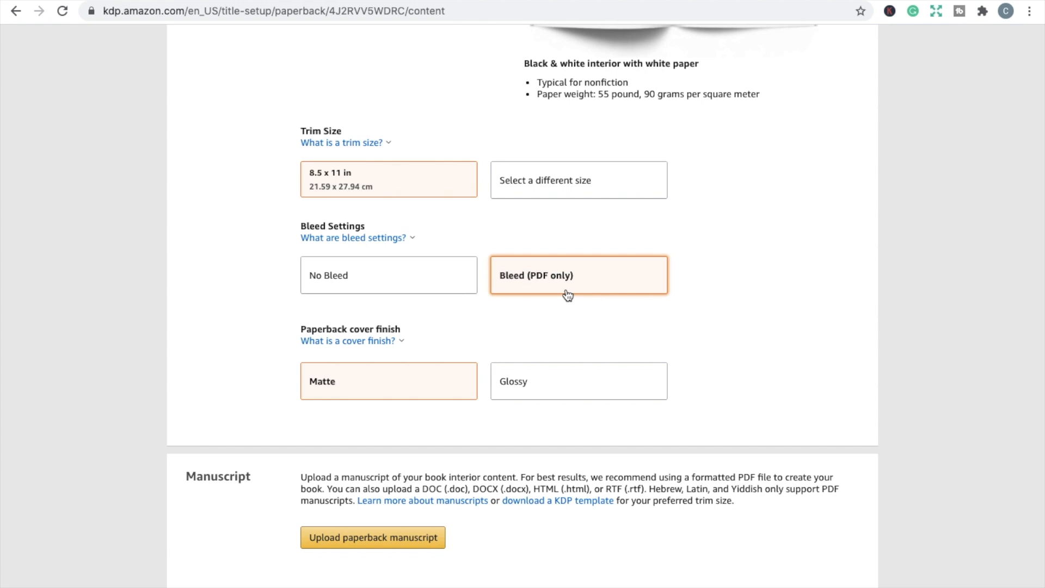
Upload 2022 Weekly Planner.pdf as the paperback manuscript
{"action": "scroll", "coordinate": [567, 294], "scroll_direction": "down", "scroll_amount": 3}
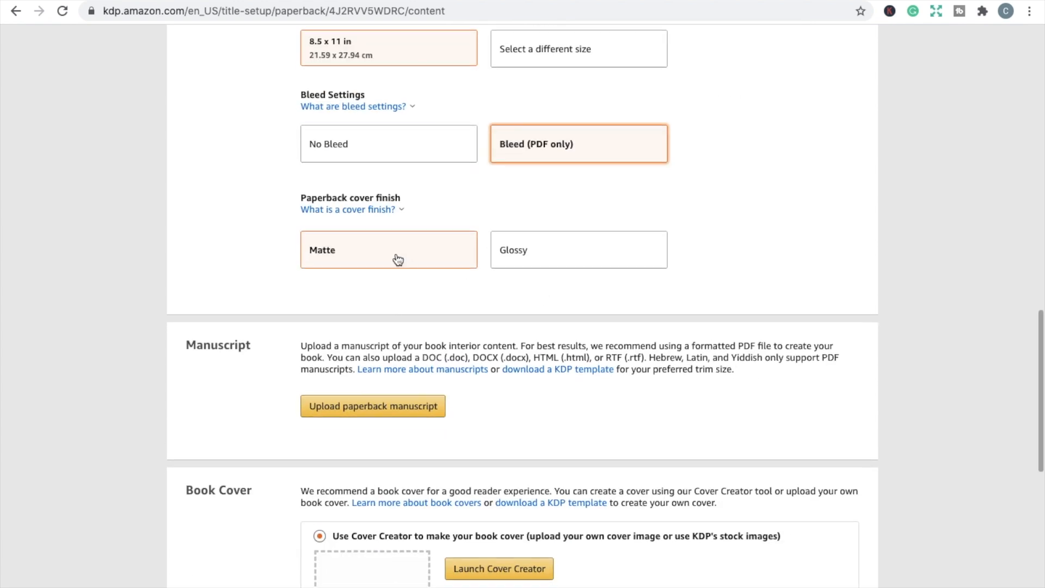
{"action": "scroll", "coordinate": [398, 260], "scroll_direction": "down", "scroll_amount": 2}
{"action": "scroll", "coordinate": [397, 262], "scroll_direction": "down", "scroll_amount": 1}
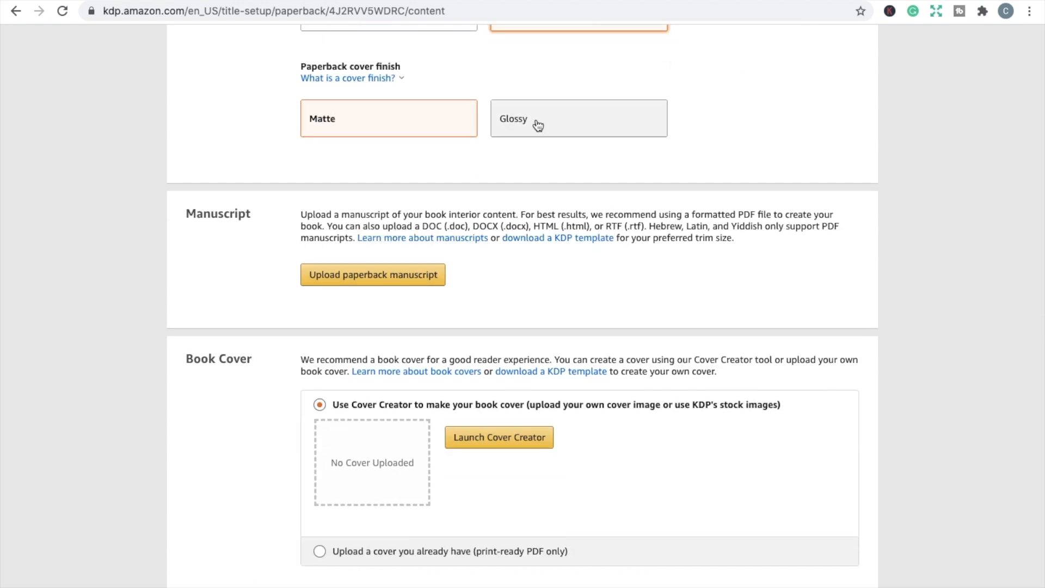
{"action": "left_click", "coordinate": [406, 274]}
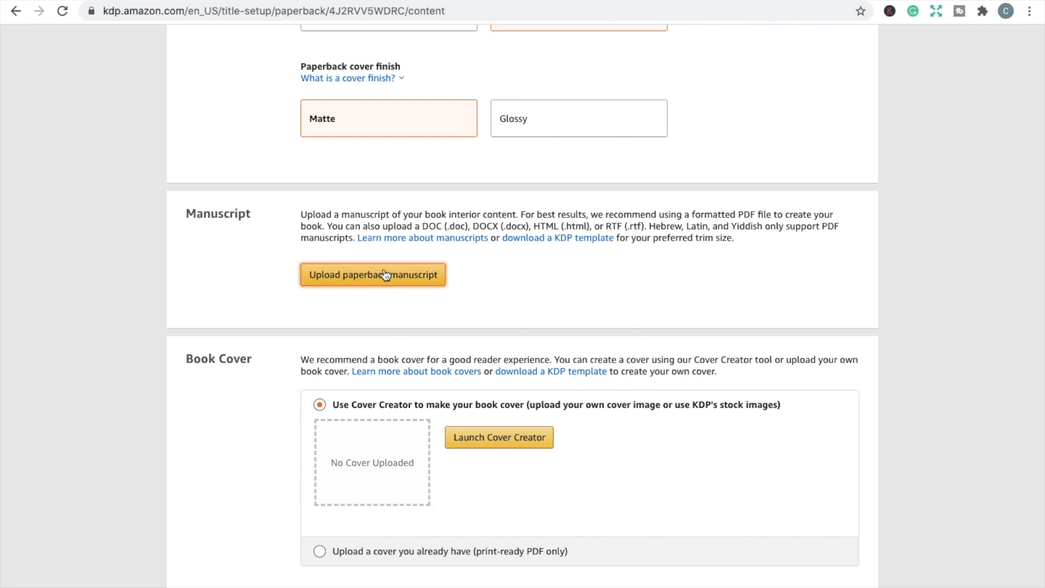
{"action": "double_click", "coordinate": [488, 64]}
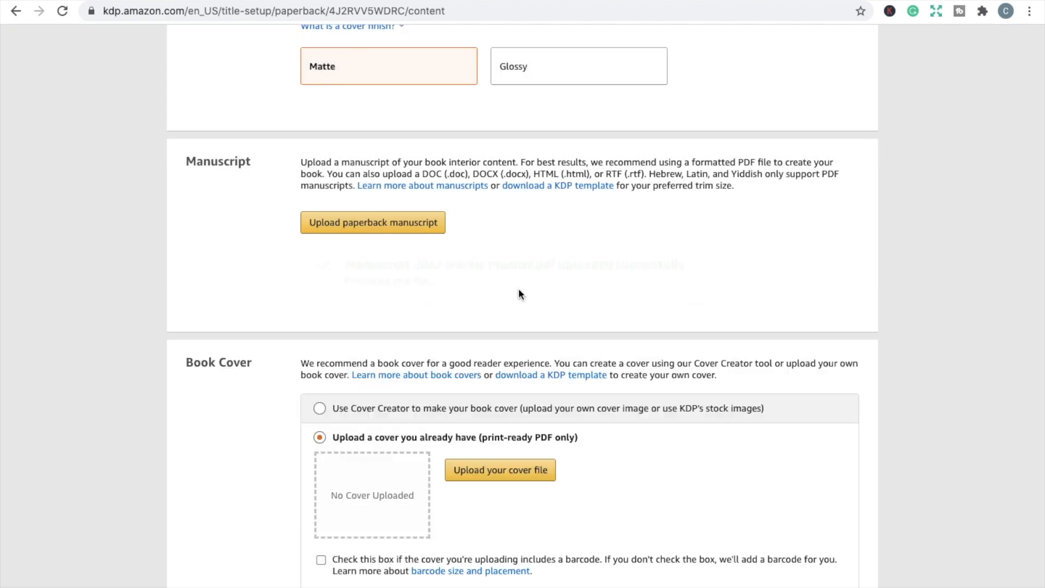
Upload the print-ready cover file 2022-weekly-planner-floral-cover.pdf as the book cover
{"action": "scroll", "coordinate": [518, 293], "scroll_direction": "down", "scroll_amount": 2}
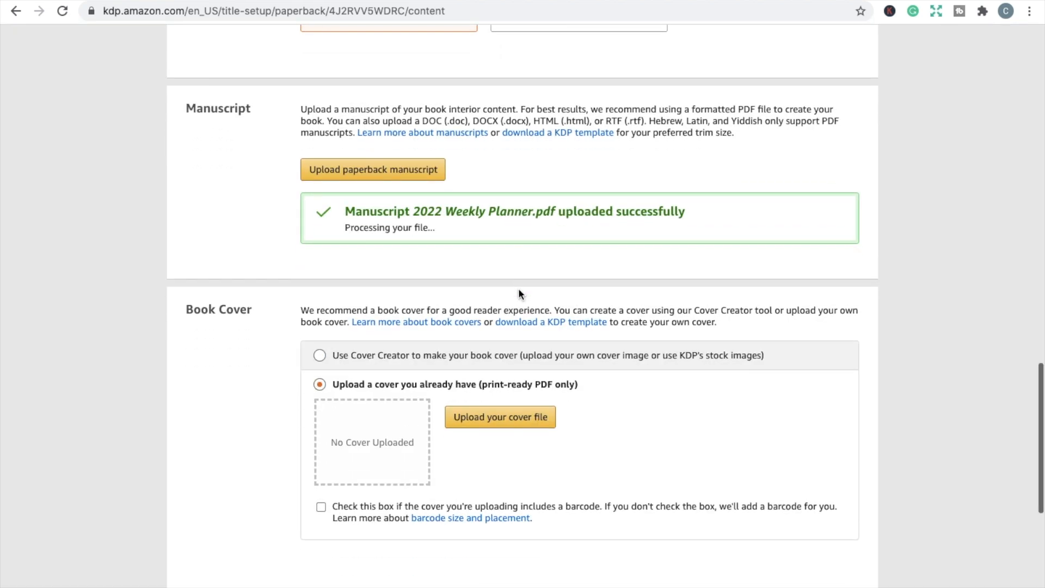
{"action": "scroll", "coordinate": [528, 345], "scroll_direction": "down", "scroll_amount": 3}
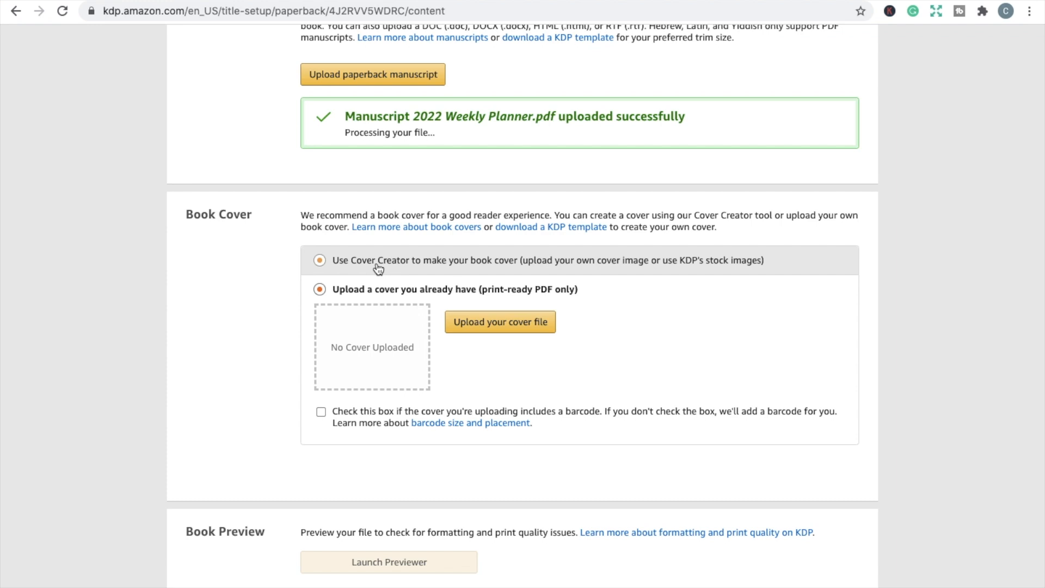
{"action": "left_click", "coordinate": [505, 326]}
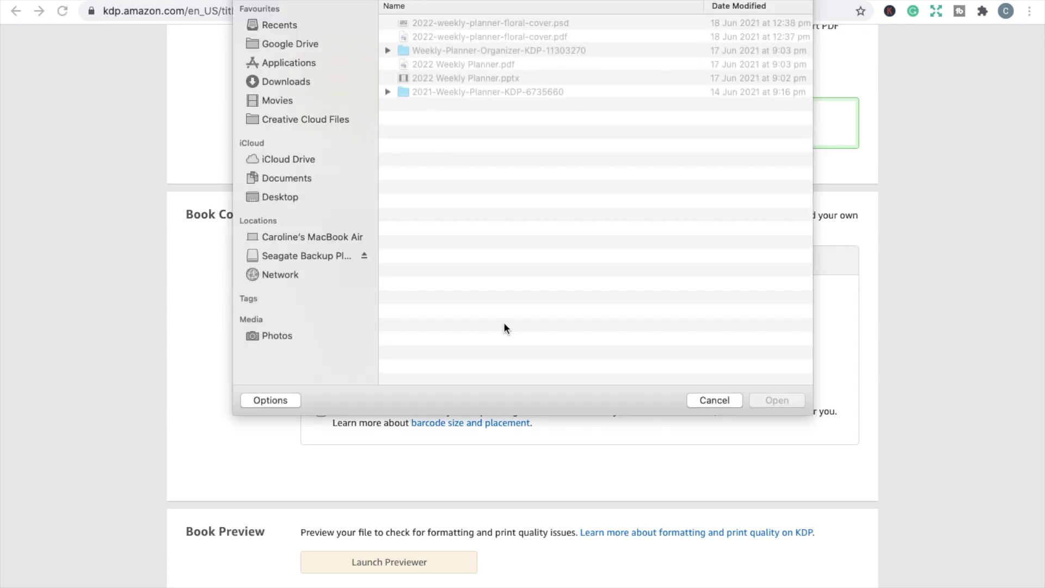
{"action": "left_click", "coordinate": [493, 37]}
{"action": "left_click", "coordinate": [778, 400]}
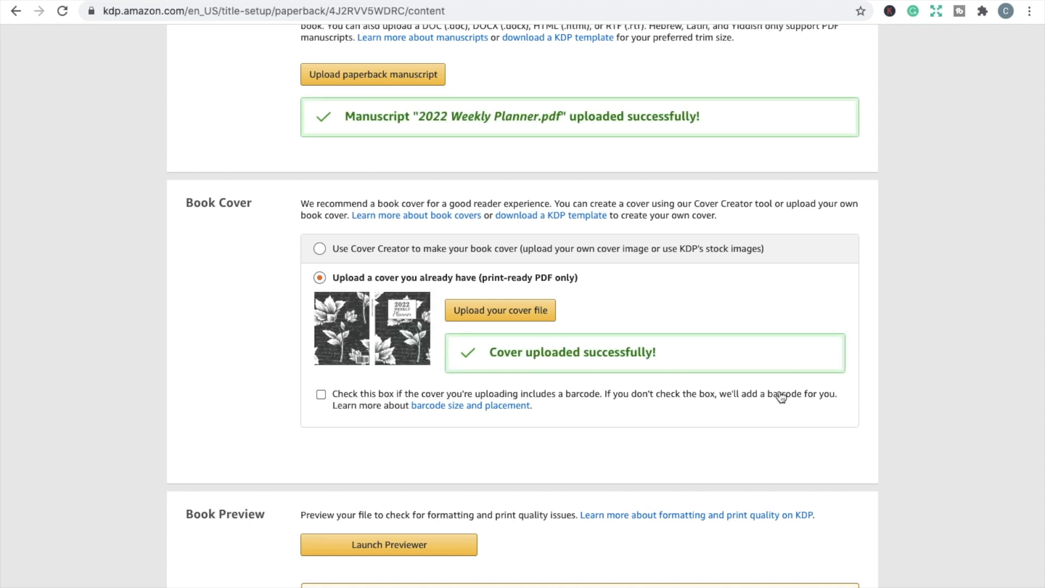
Preview the book's cover and interior up to pages 6-7 in the print previewer and approve it
{"action": "scroll", "coordinate": [560, 509], "scroll_direction": "down", "scroll_amount": 3}
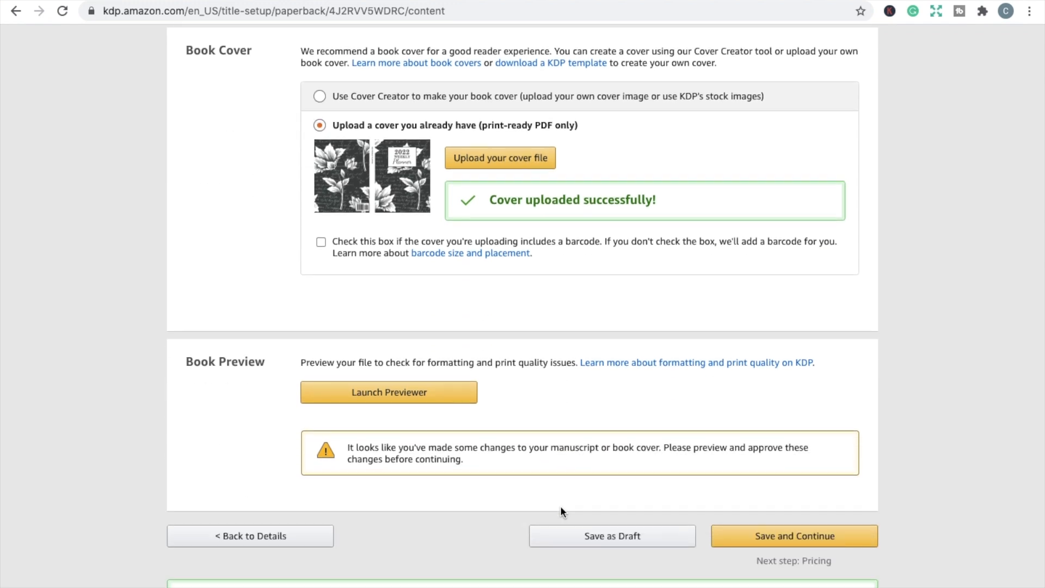
{"action": "left_click", "coordinate": [412, 391]}
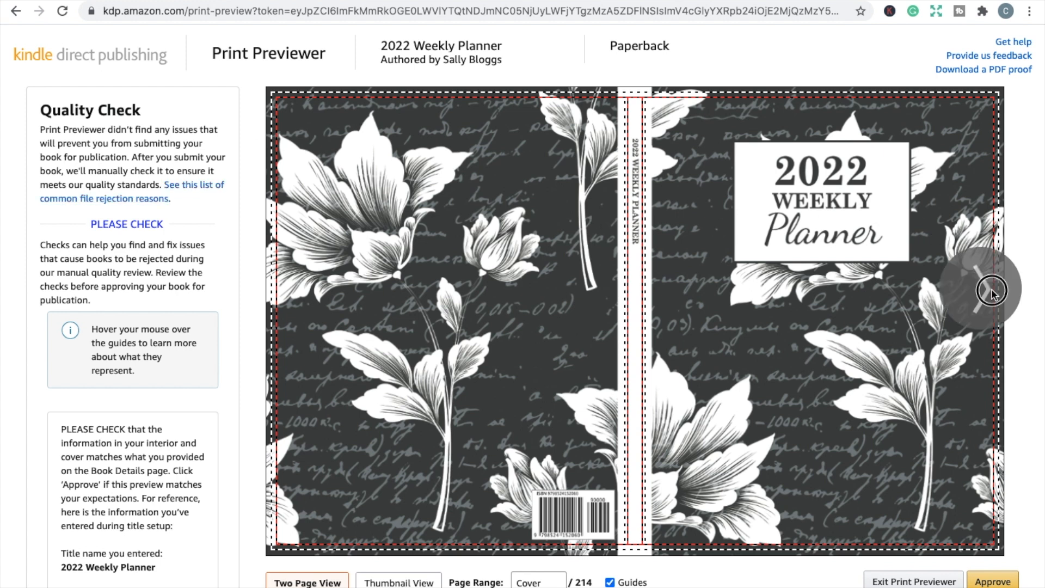
{"action": "left_click", "coordinate": [991, 294]}
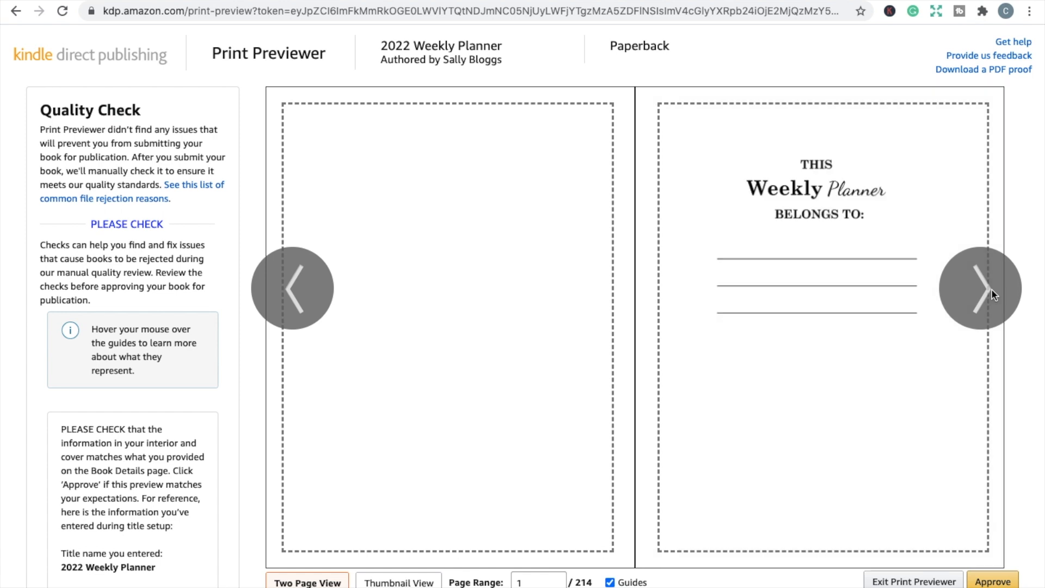
{"action": "left_click", "coordinate": [991, 294]}
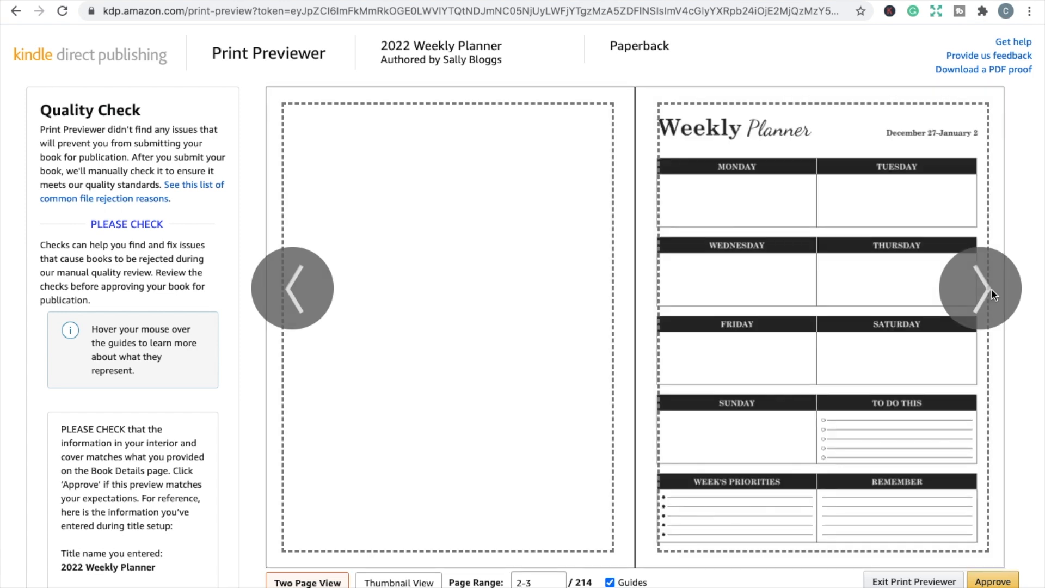
{"action": "left_click", "coordinate": [991, 294]}
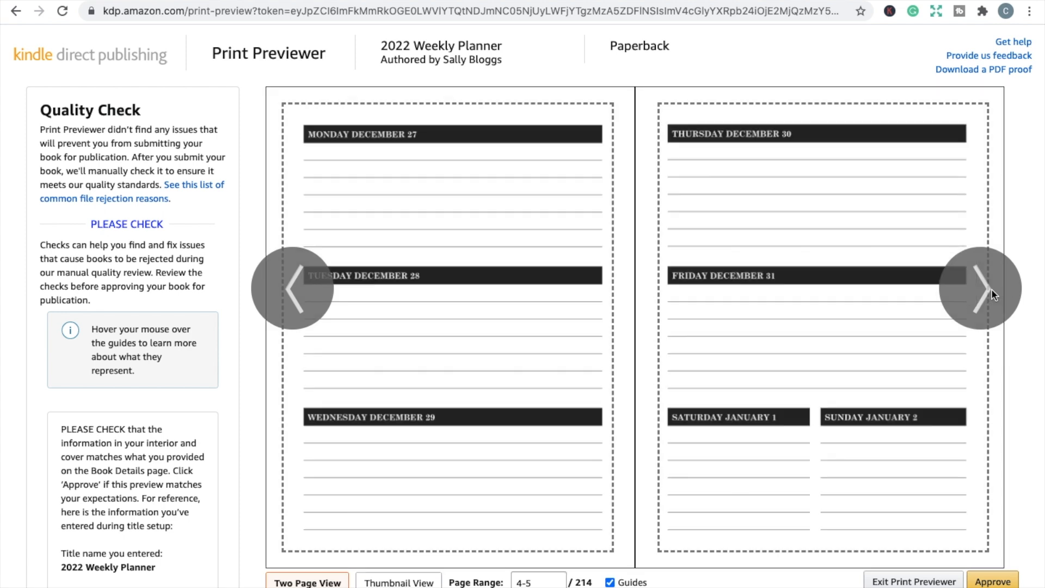
{"action": "left_click", "coordinate": [991, 294]}
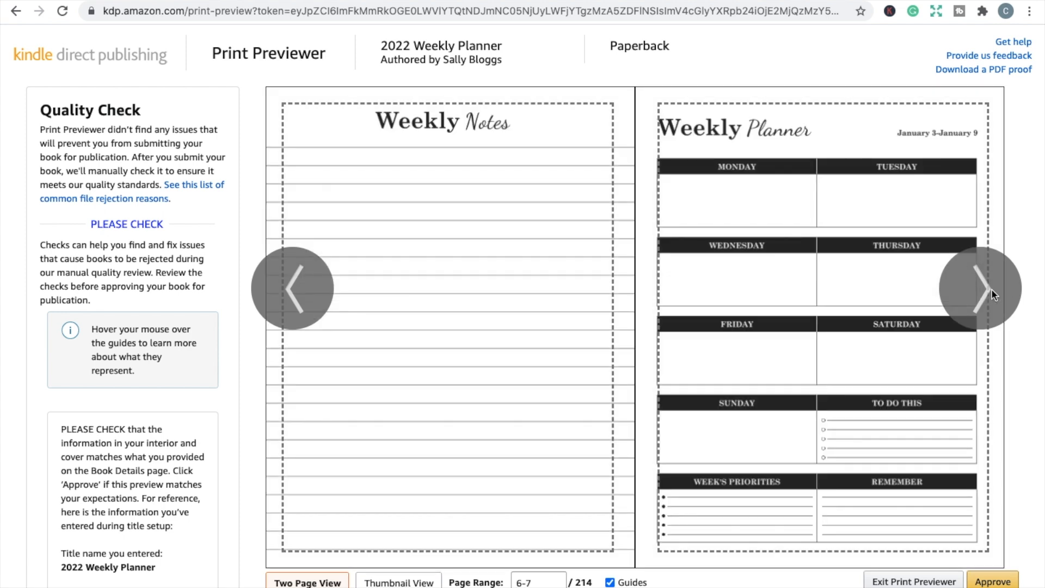
{"action": "mouse_move", "coordinate": [539, 249]}
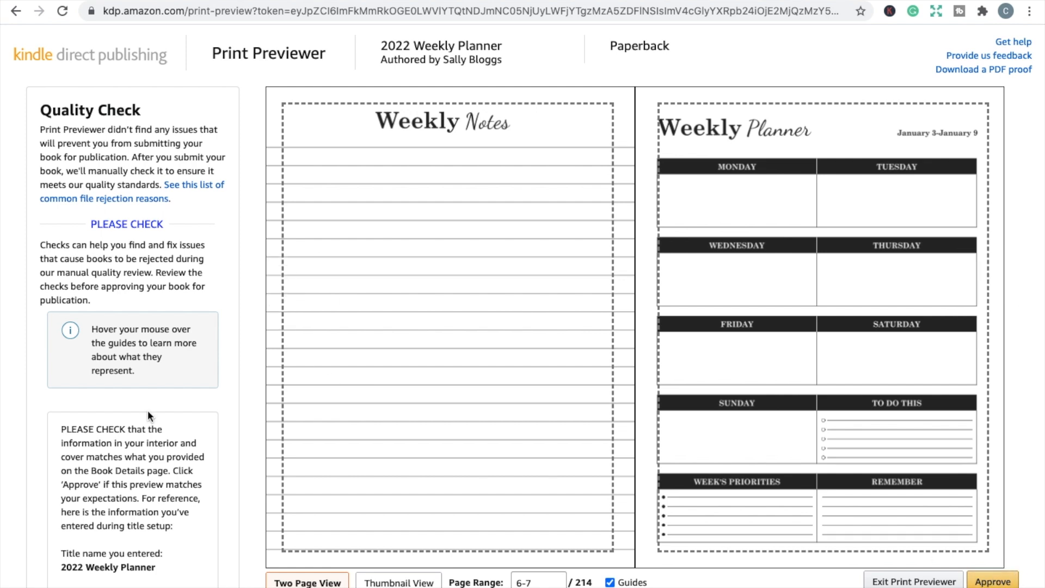
{"action": "left_click", "coordinate": [1002, 583]}
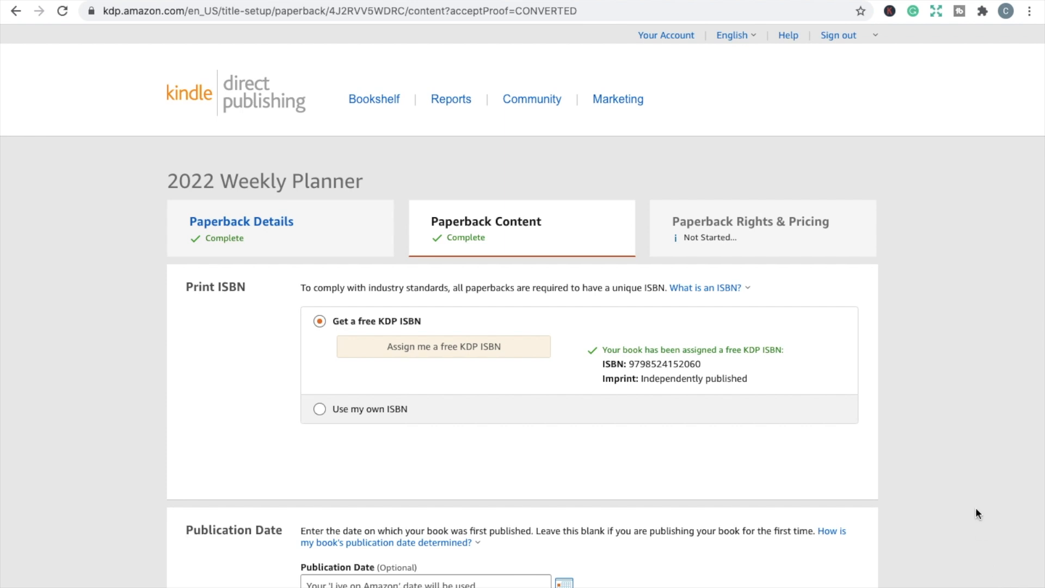
Save the paperback content and continue to the rights and pricing page
{"action": "scroll", "coordinate": [975, 507], "scroll_direction": "down", "scroll_amount": 20}
{"action": "scroll", "coordinate": [976, 507], "scroll_direction": "down", "scroll_amount": 8}
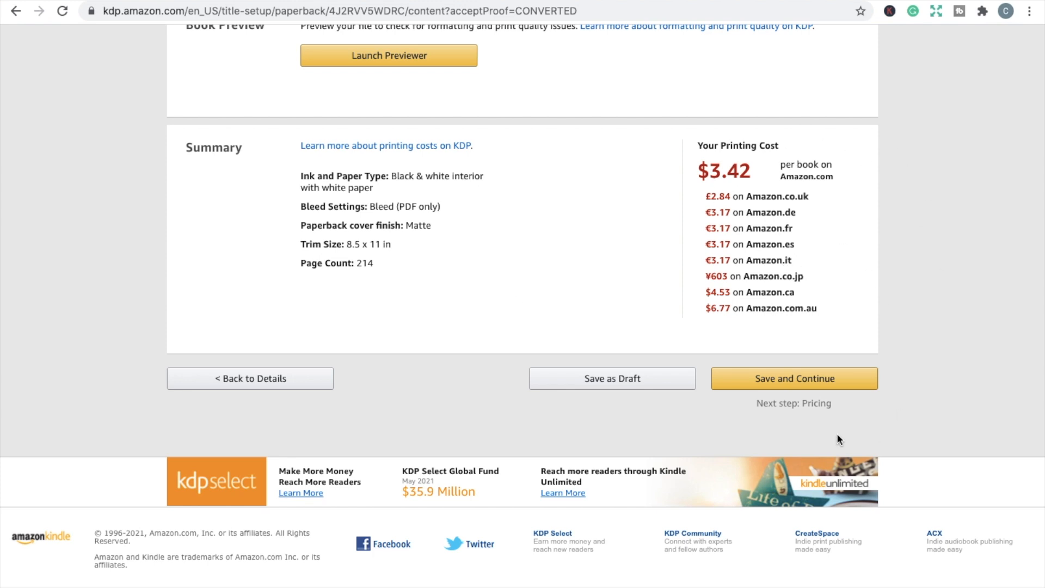
{"action": "left_click", "coordinate": [802, 390]}
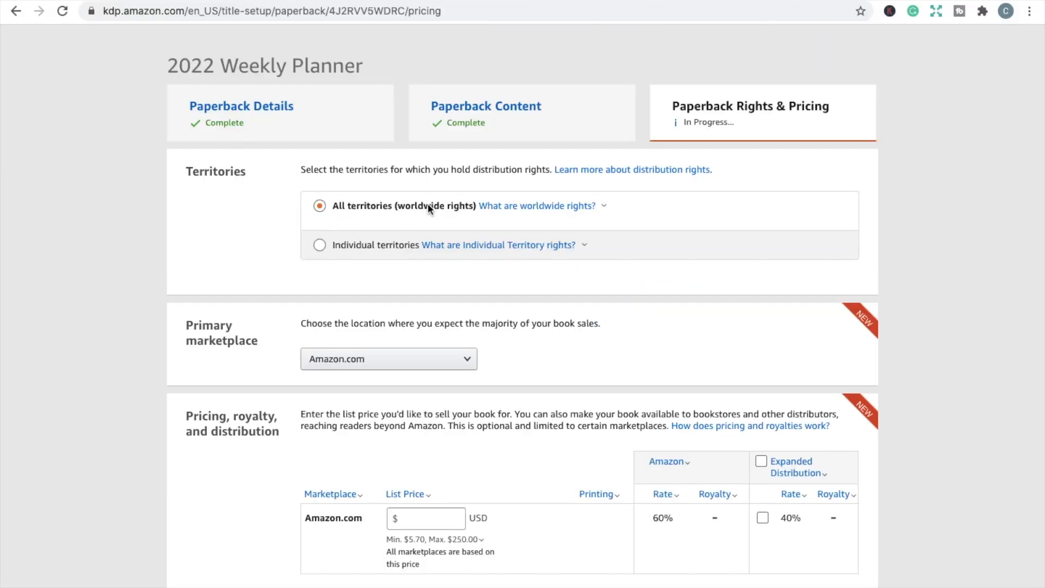
Set the Amazon.com list price to 9.99 USD
{"action": "scroll", "coordinate": [246, 215], "scroll_direction": "down", "scroll_amount": 3}
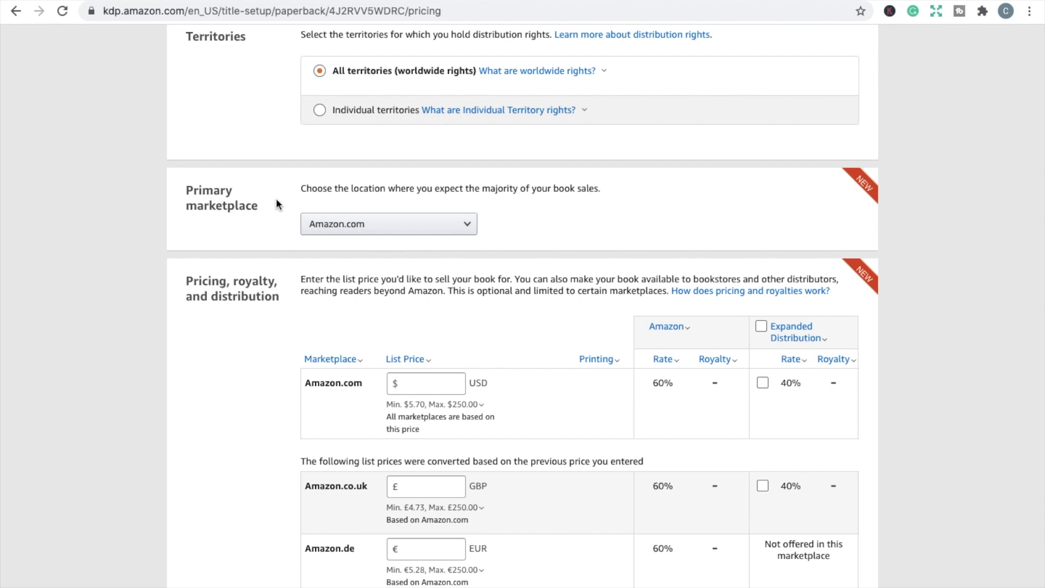
{"action": "scroll", "coordinate": [449, 260], "scroll_direction": "down", "scroll_amount": 3}
{"action": "left_click", "coordinate": [448, 260]}
{"action": "left_click", "coordinate": [453, 238]}
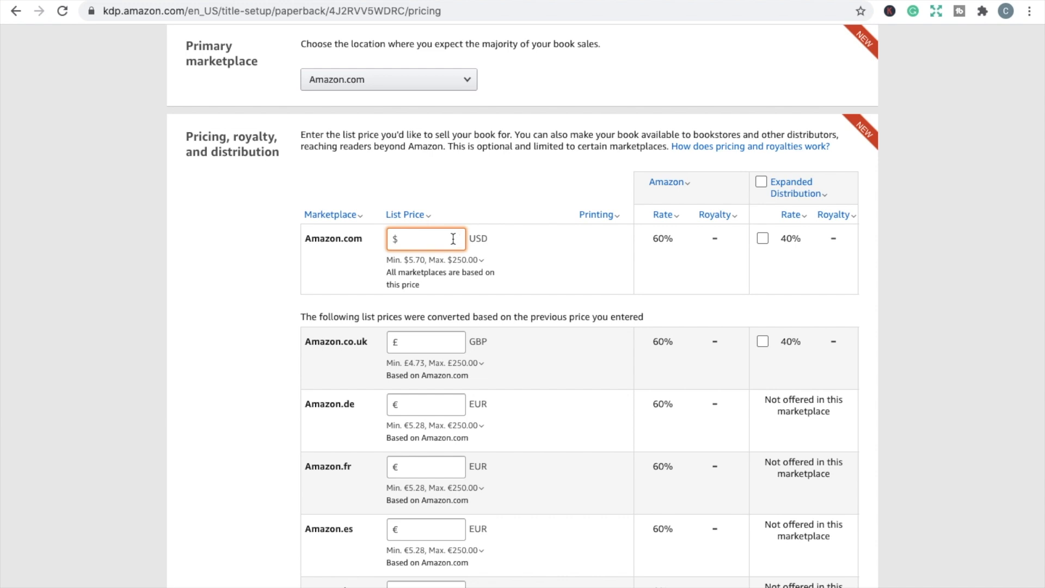
{"action": "type", "text": "9.99"}
{"action": "left_click", "coordinate": [405, 214]}
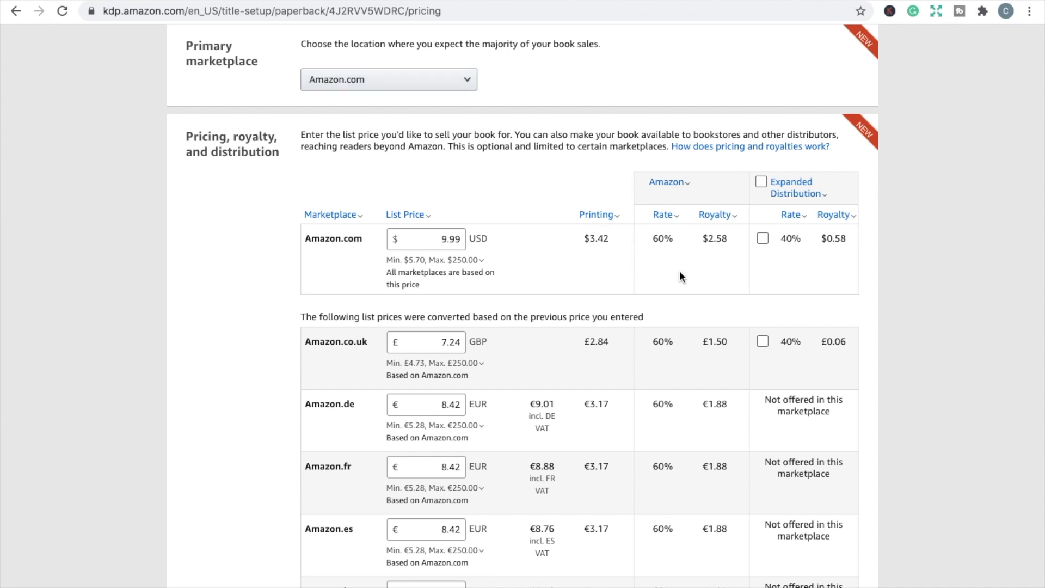
Enable Expanded Distribution for all eligible marketplaces, including Amazon.com and Amazon.co.uk
{"action": "left_click", "coordinate": [762, 239]}
{"action": "left_click", "coordinate": [762, 239]}
{"action": "left_click", "coordinate": [763, 238]}
{"action": "left_click", "coordinate": [761, 181]}
Set the list price to 7.99 GBP for Amazon.co.uk and 8.50 EUR for Amazon.de, Amazon.fr, Amazon.es and Amazon.it
{"action": "scroll", "coordinate": [743, 295], "scroll_direction": "down", "scroll_amount": 2}
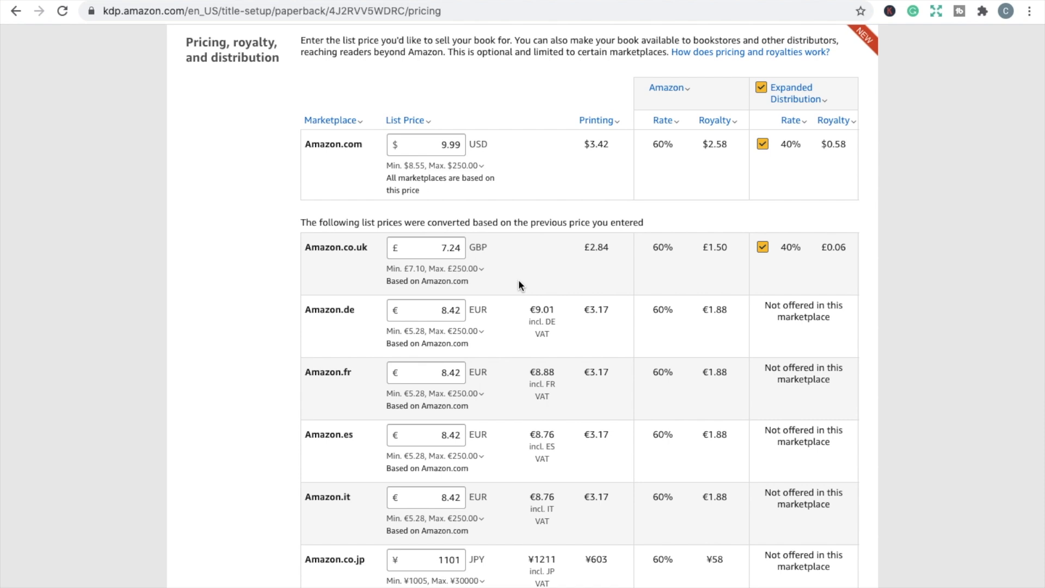
{"action": "left_click", "coordinate": [447, 246]}
{"action": "double_click", "coordinate": [447, 247]}
{"action": "type", "text": "7.99"}
{"action": "key", "text": "Tab"}
{"action": "key", "text": "Tab"}
{"action": "type", "text": "8.50"}
{"action": "key", "text": "Tab"}
{"action": "type", "text": "8.50"}
{"action": "key", "text": "Tab"}
{"action": "type", "text": "8.50"}
{"action": "key", "text": "Tab"}
{"action": "type", "text": "8.50"}
{"action": "key", "text": "Tab"}
{"action": "key", "text": "Tab"}
Set the list price to 12.50 CAD for Amazon.ca and 14.95 AUD for Amazon.com.au
{"action": "scroll", "coordinate": [483, 247], "scroll_direction": "down", "scroll_amount": 3}
{"action": "left_click", "coordinate": [483, 247]}
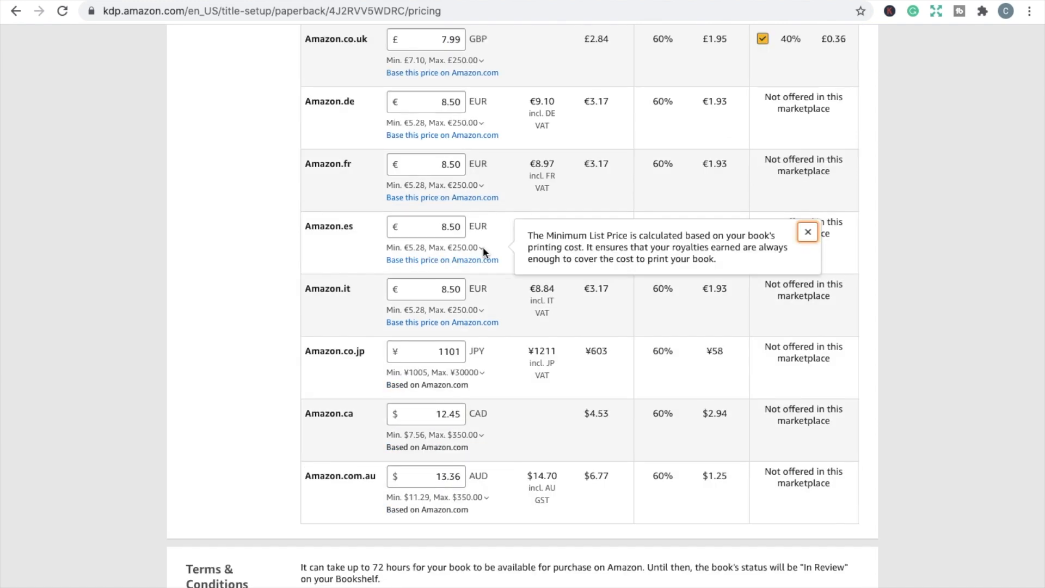
{"action": "left_click", "coordinate": [484, 415]}
{"action": "type", "text": "12.50"}
{"action": "key", "text": "Tab"}
{"action": "type", "text": "14.95"}
{"action": "key", "text": "Tab"}
Submit the 2022 Weekly Planner paperback for publication
{"action": "scroll", "coordinate": [520, 451], "scroll_direction": "down", "scroll_amount": 5}
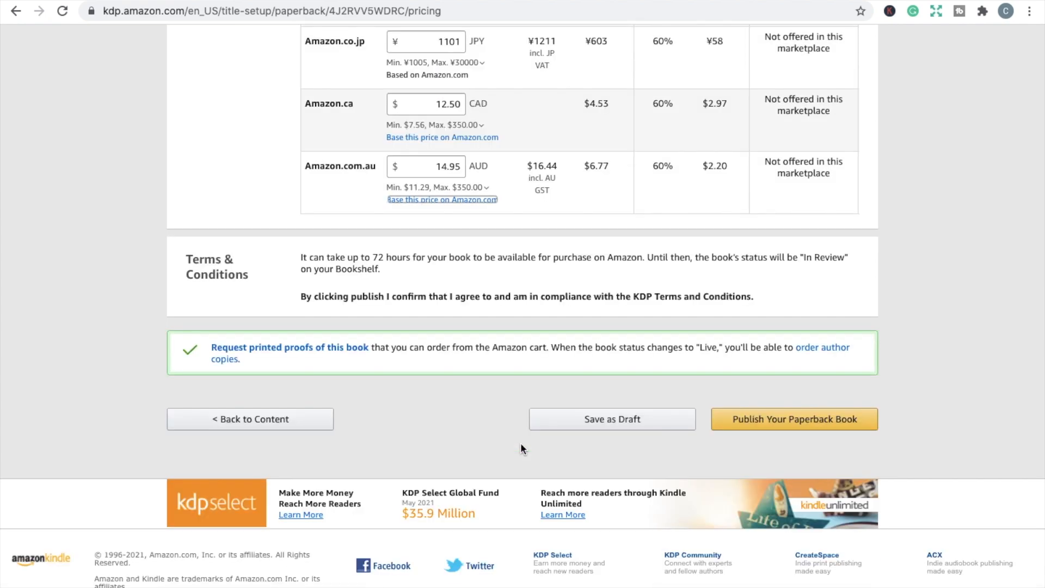
{"action": "left_click", "coordinate": [806, 422]}
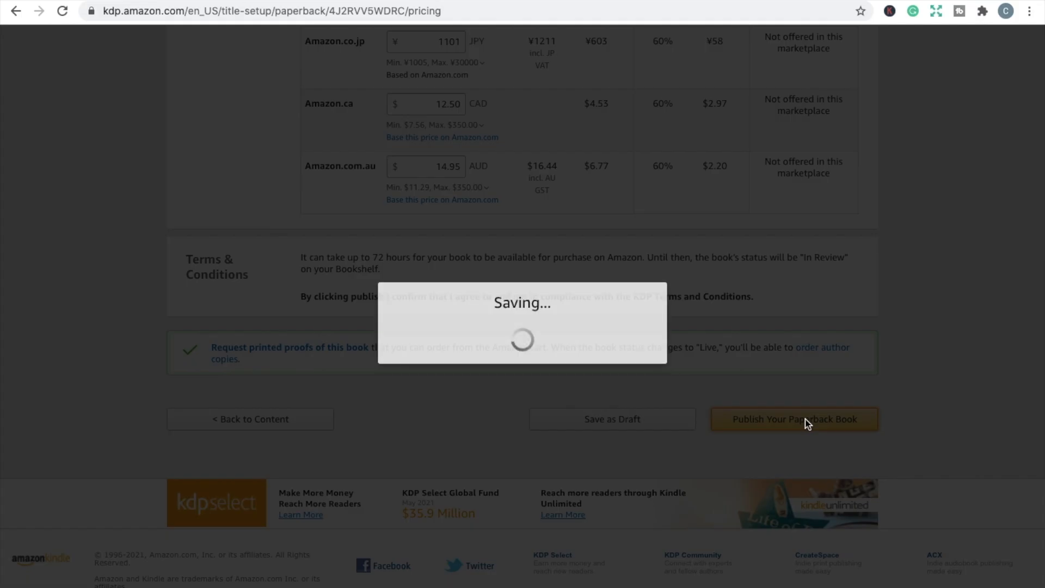